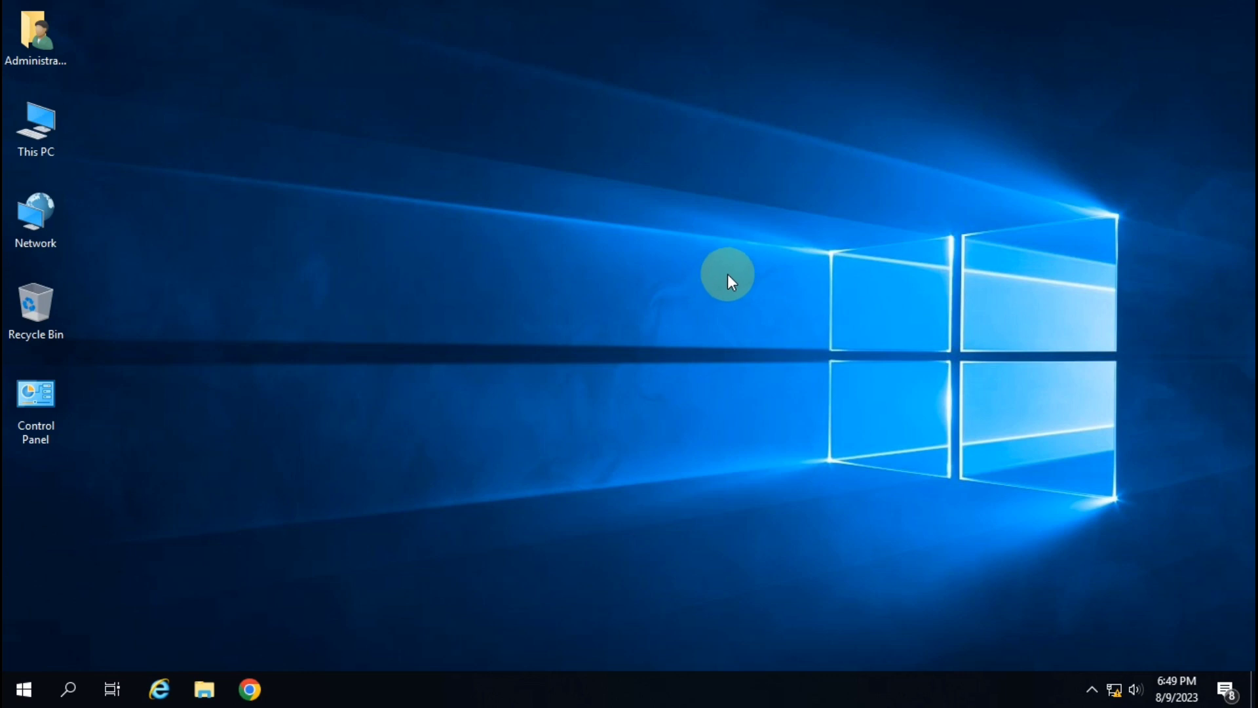
- Check the network connection status and the list of available networks
right_click(552, 243)
click(604, 292)
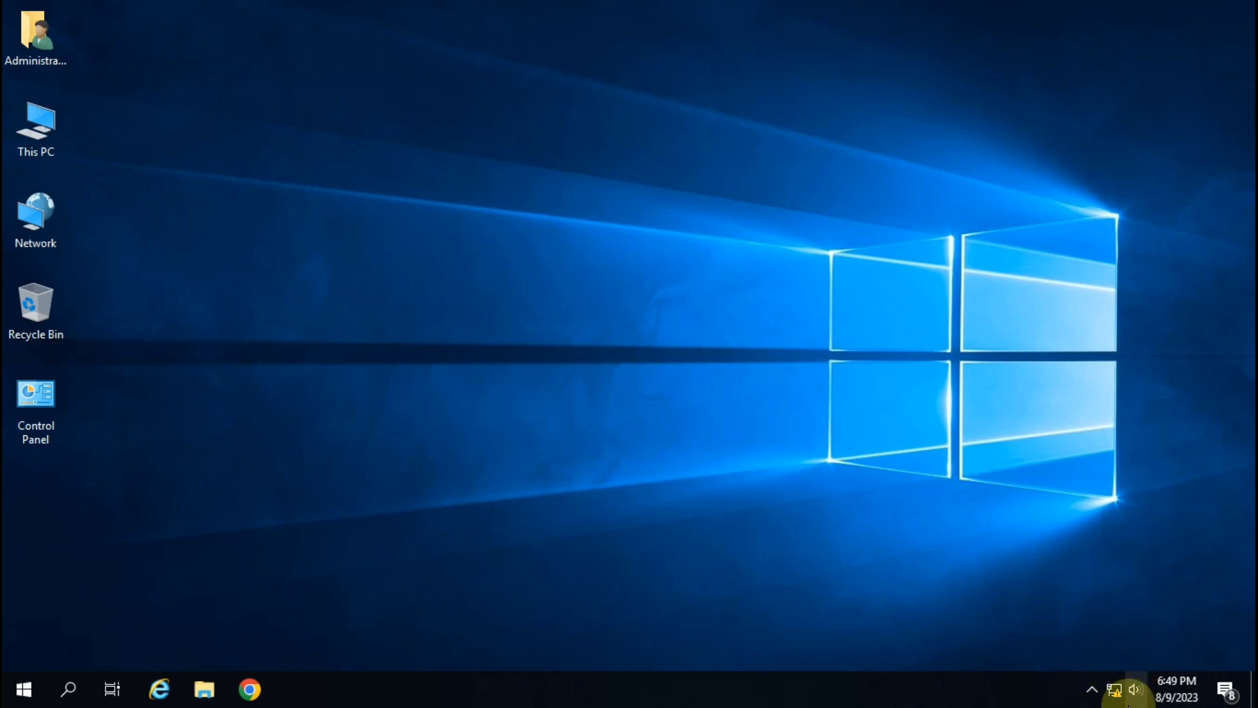
mouse_move(1116, 699)
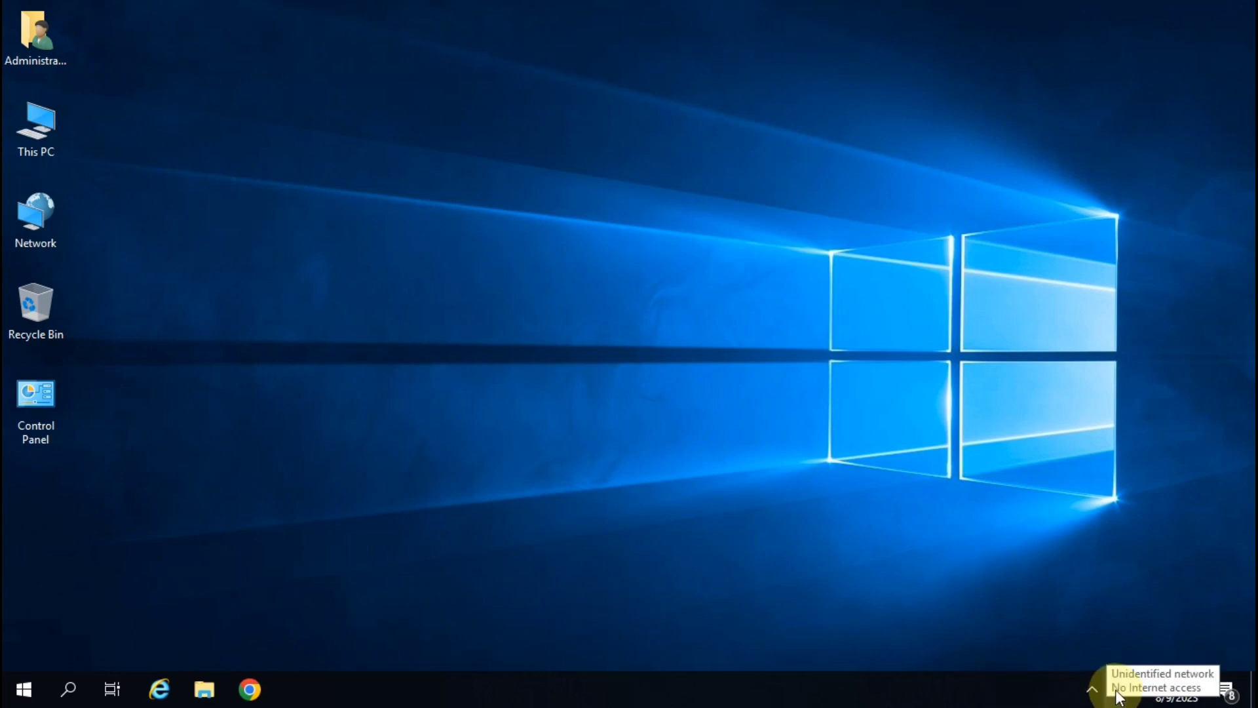
click(1114, 696)
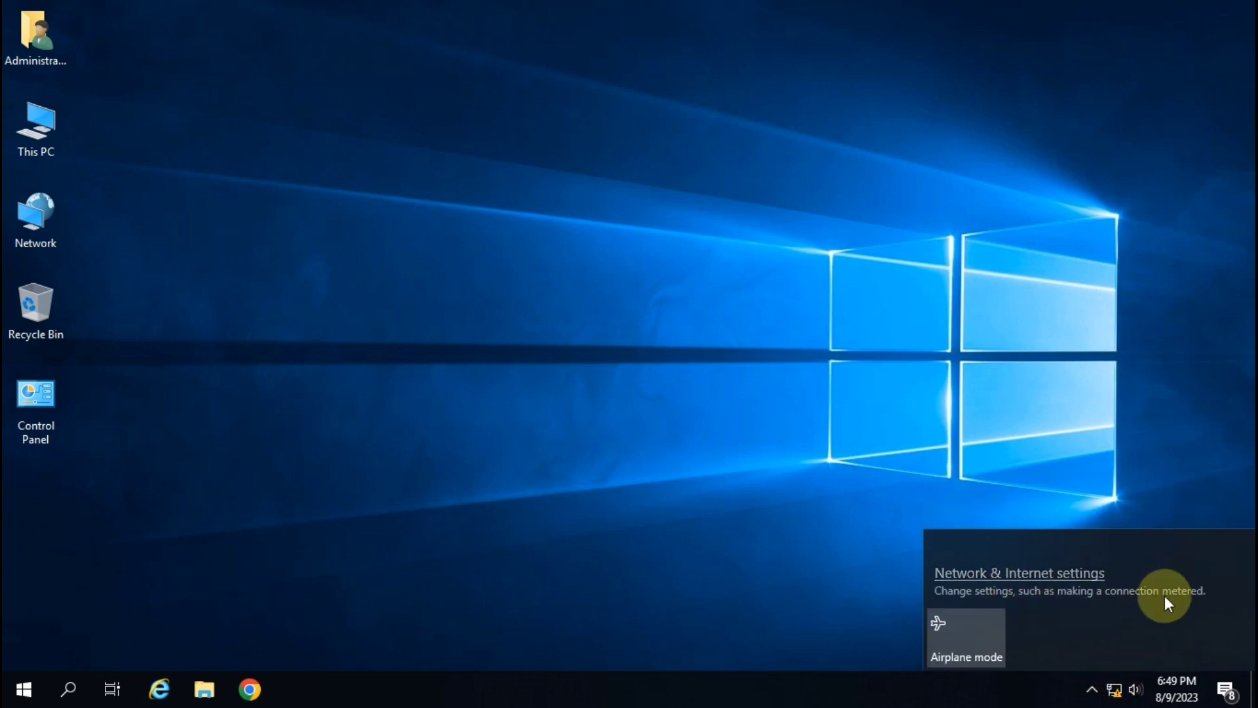
click(1137, 257)
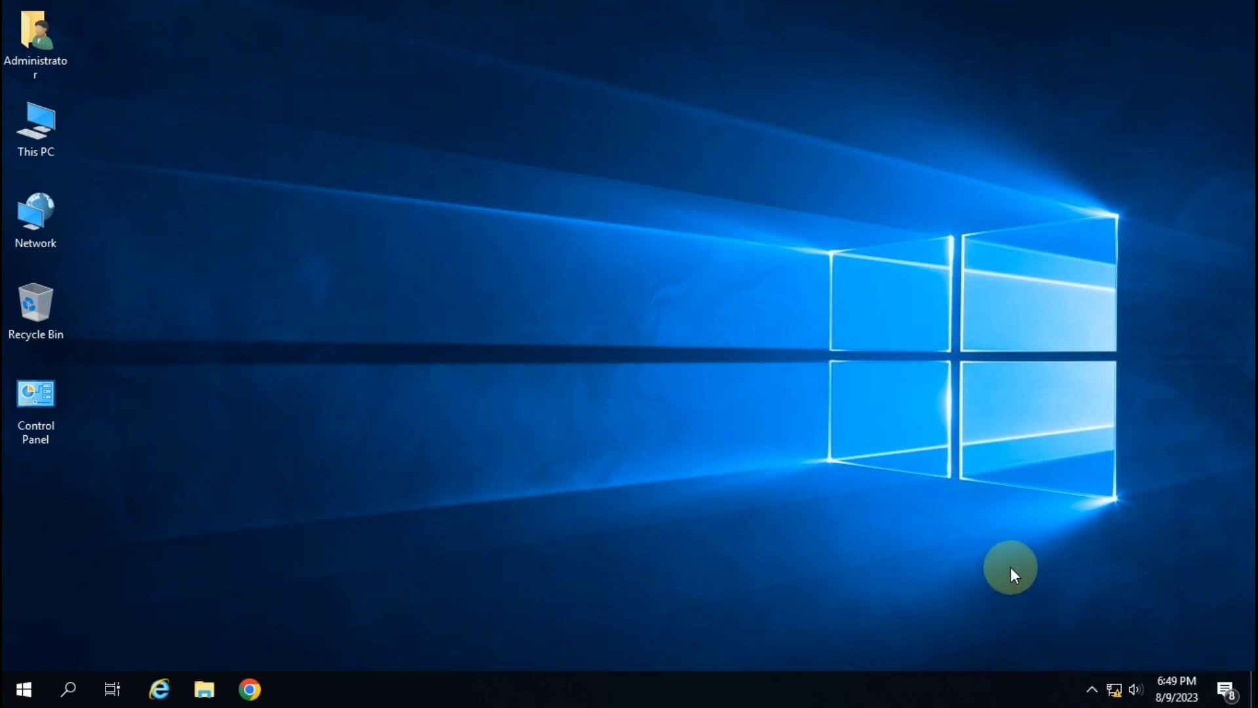
click(1114, 692)
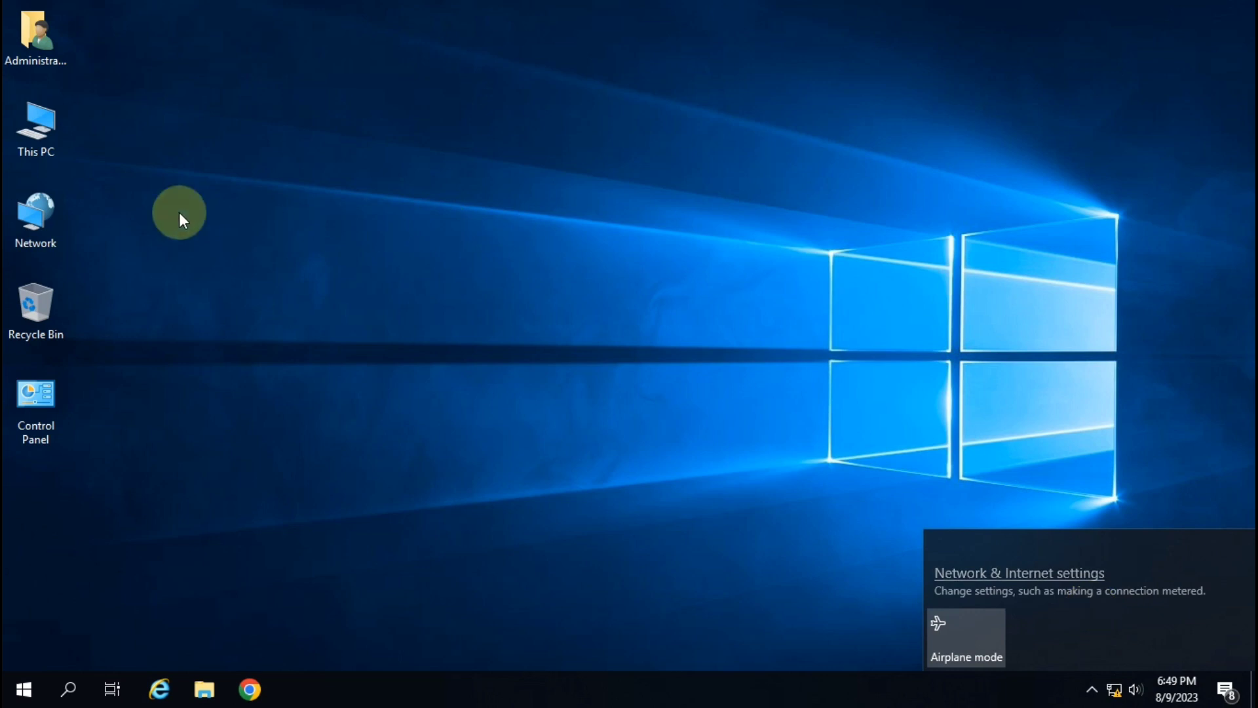
- View the computer's basic system information, including the Windows edition, and close it
right_click(34, 135)
click(122, 354)
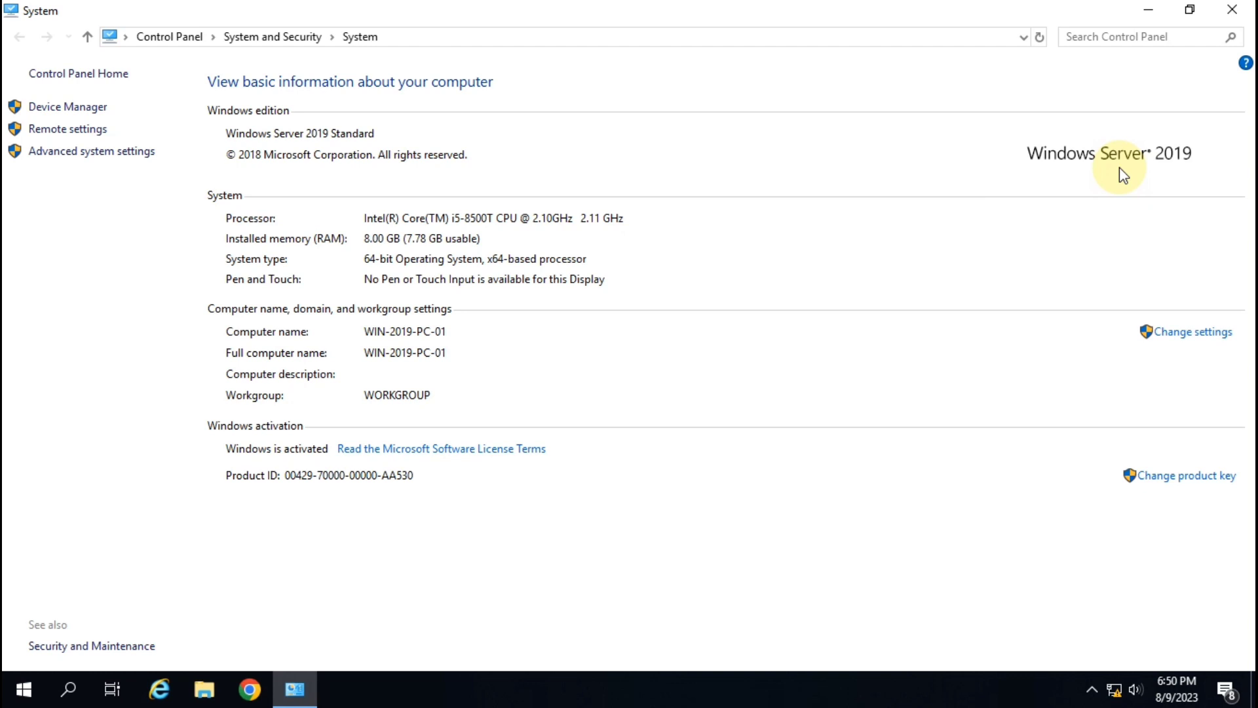
click(1221, 8)
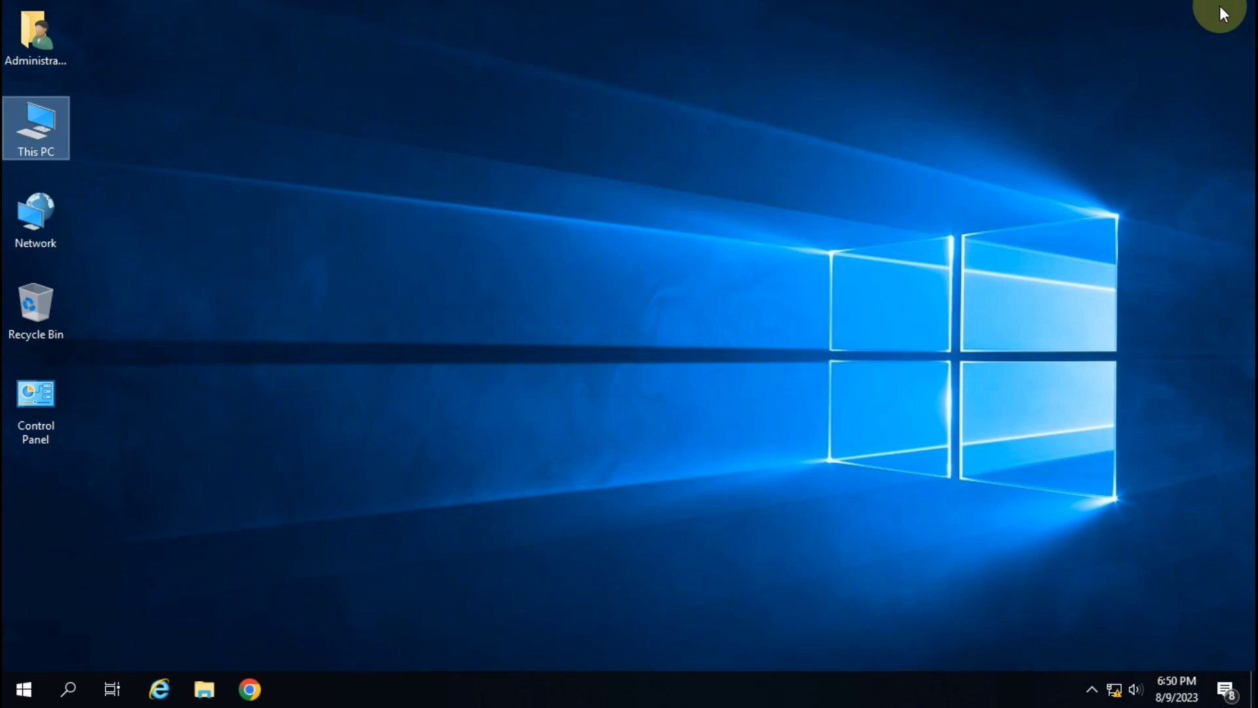
right_click(531, 150)
click(591, 208)
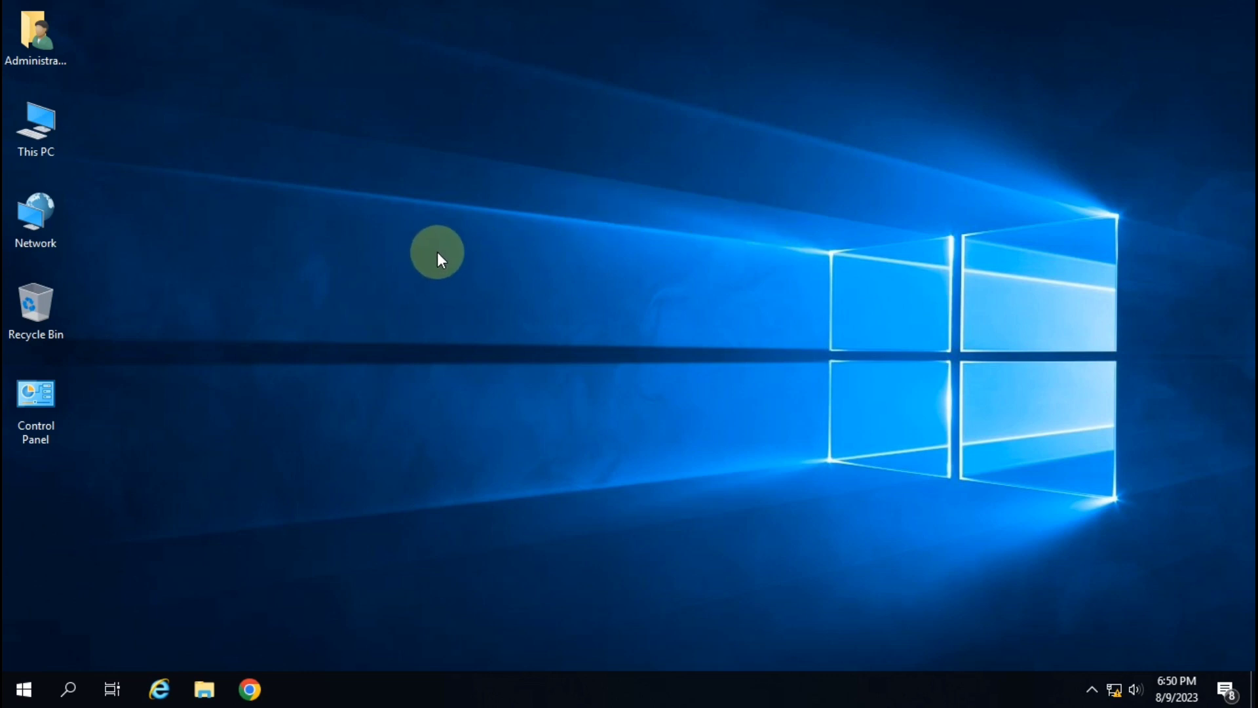
right_click(451, 208)
click(482, 272)
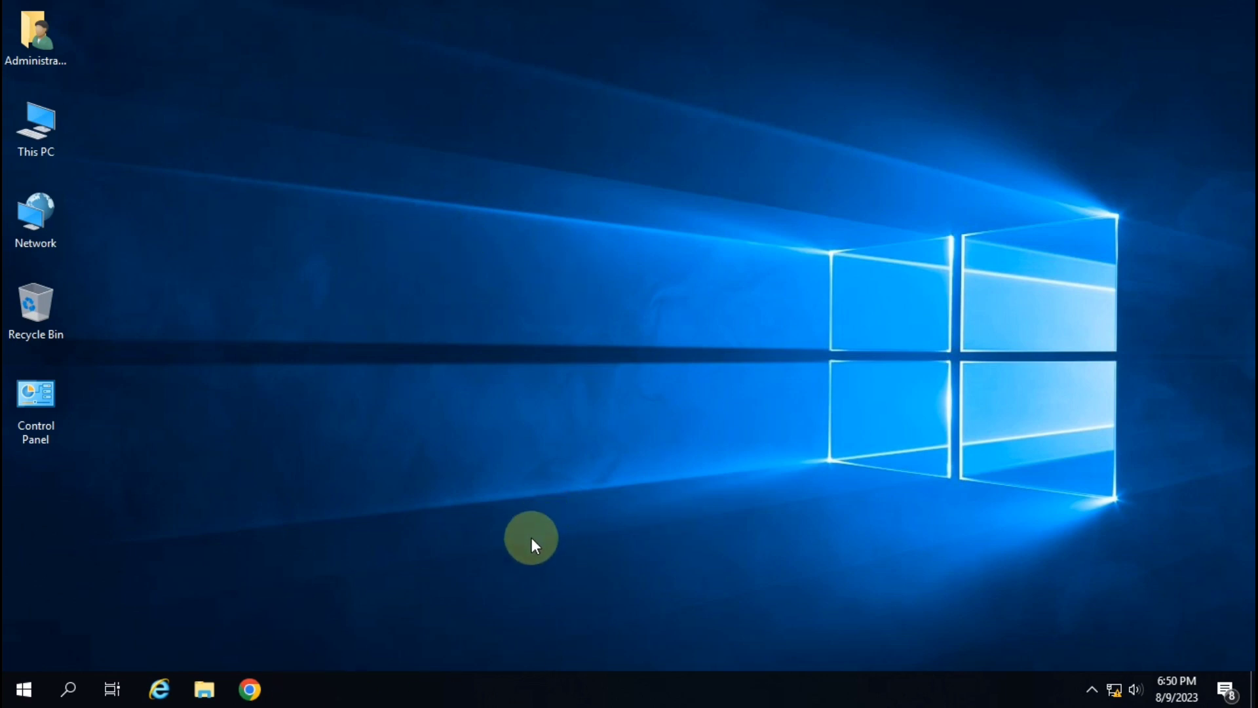
- Run compmgmt.msc, maximize the Computer Management window and show Device Manager
key(super+r)
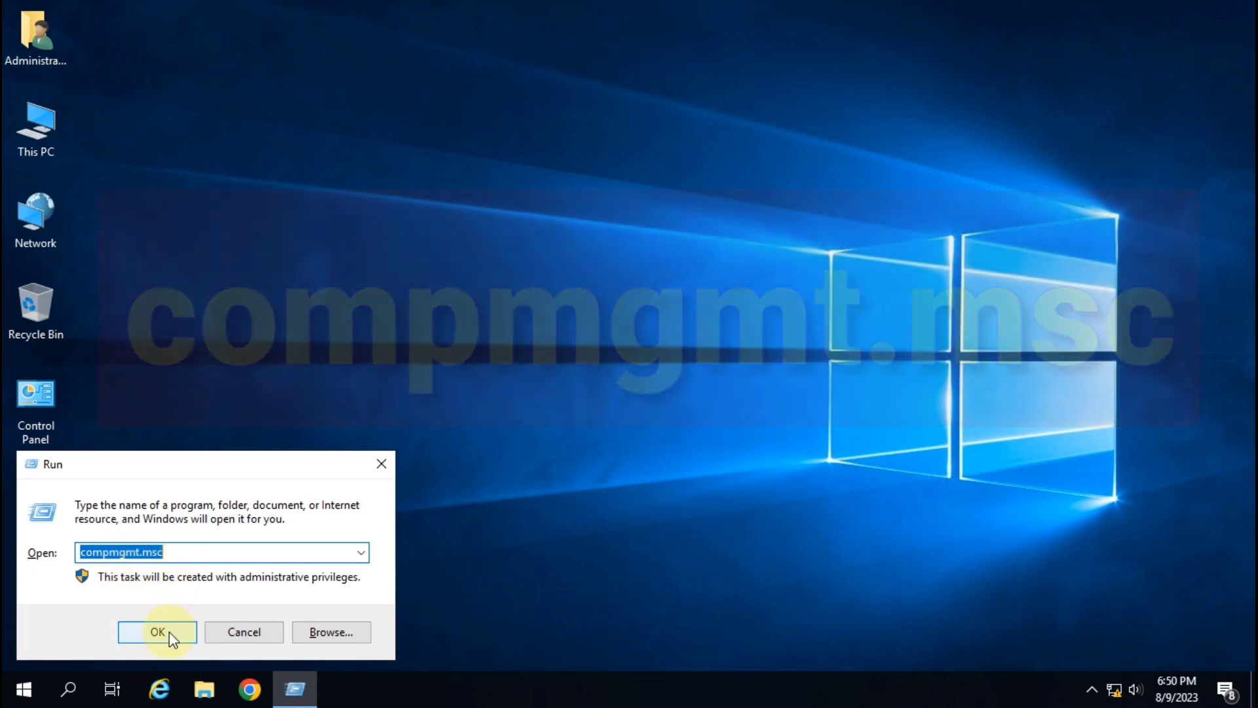
click(169, 631)
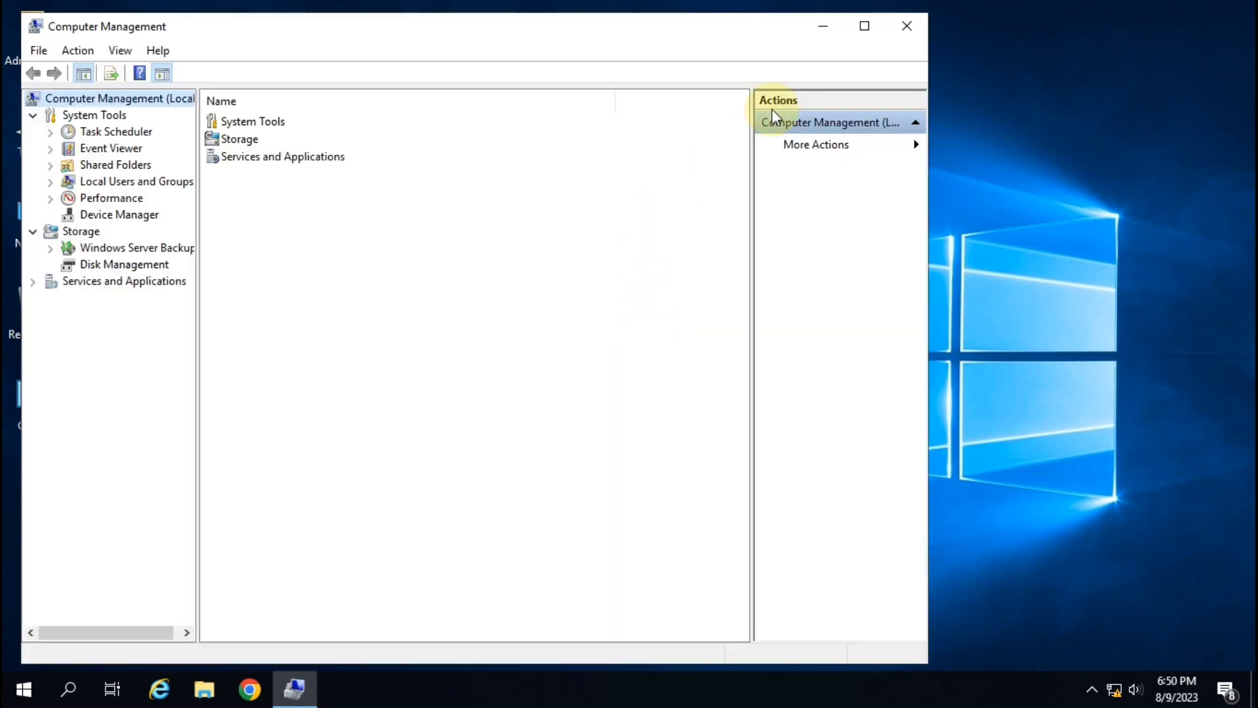
click(866, 27)
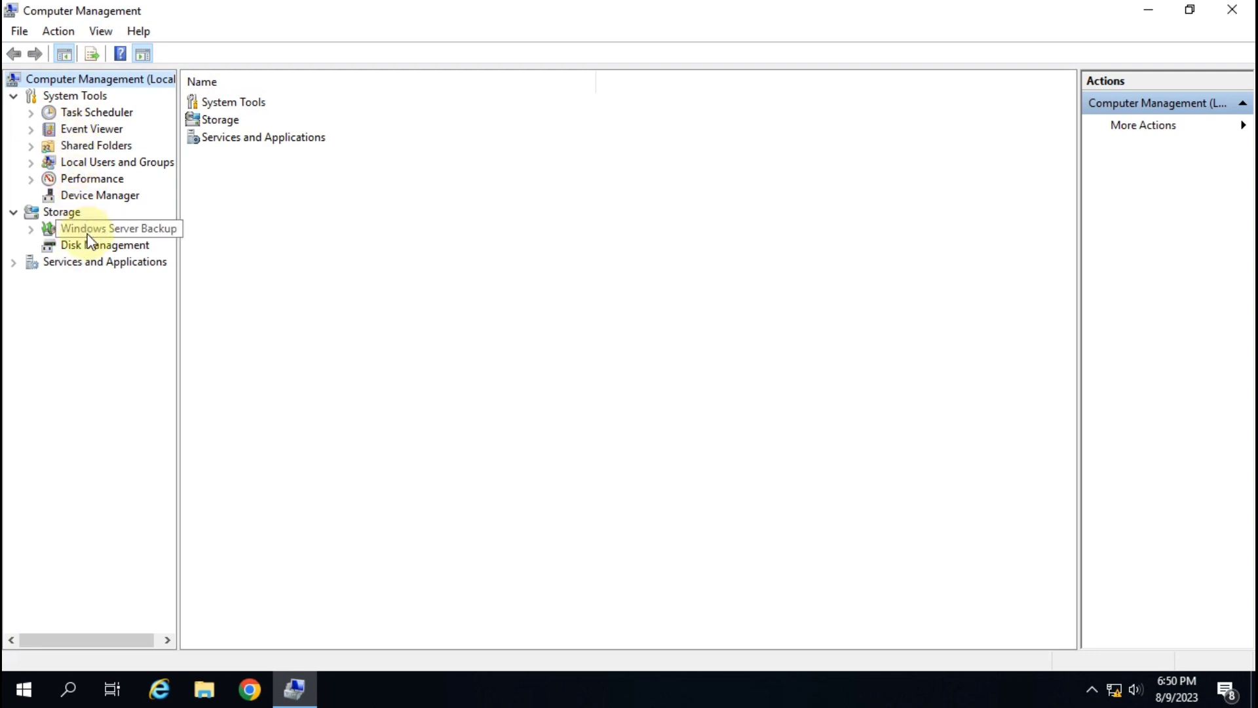
click(119, 198)
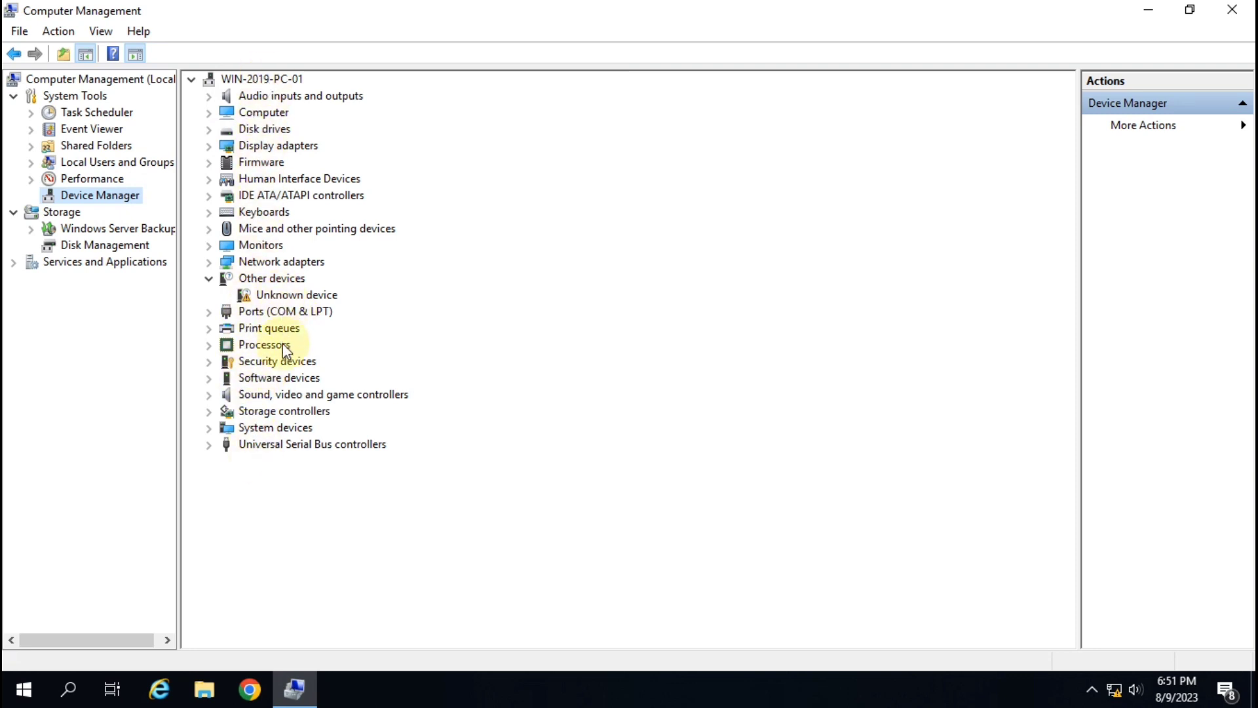
- Examine the network adapters, monitors and other devices in Device Manager for a wireless adapter or missing driver, and close Computer Management
click(259, 281)
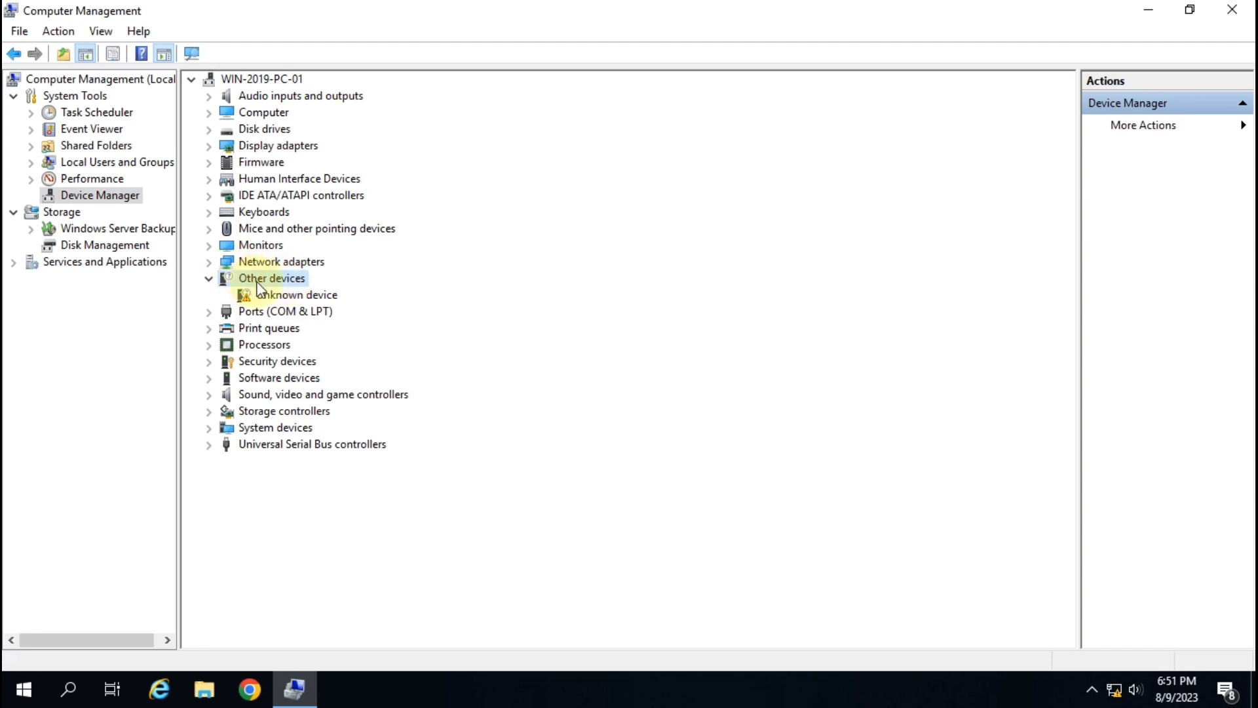
click(268, 295)
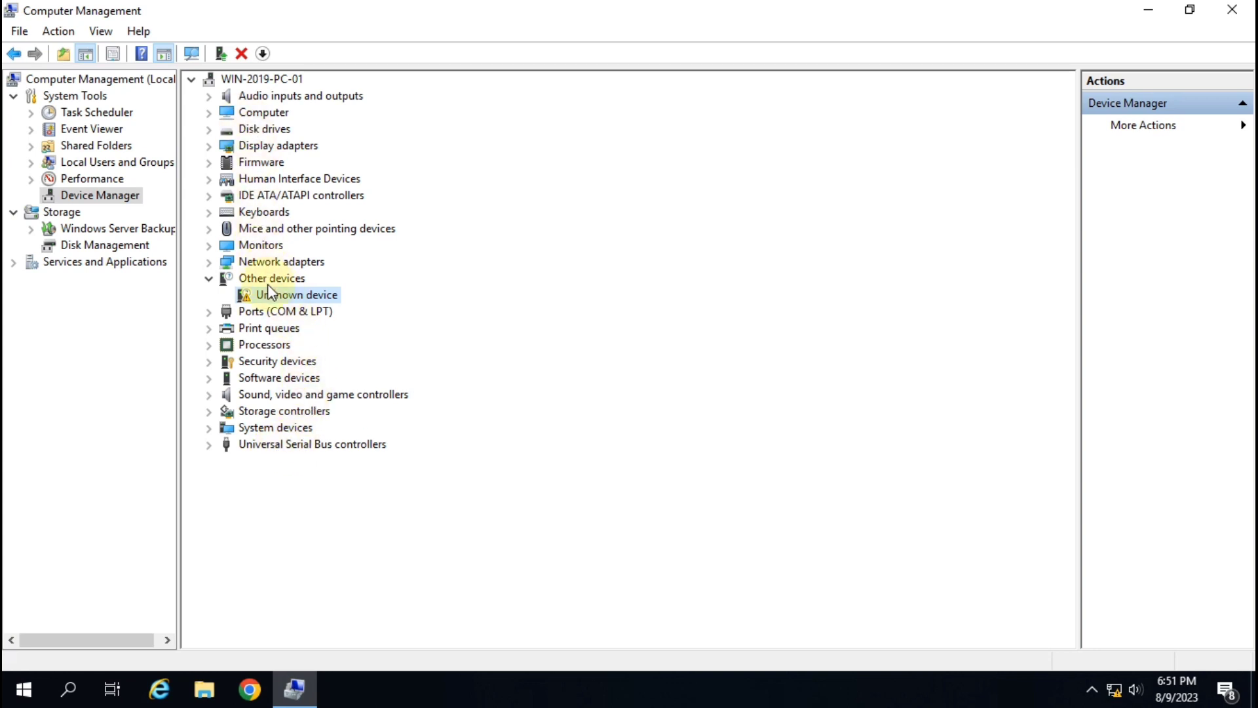
click(205, 265)
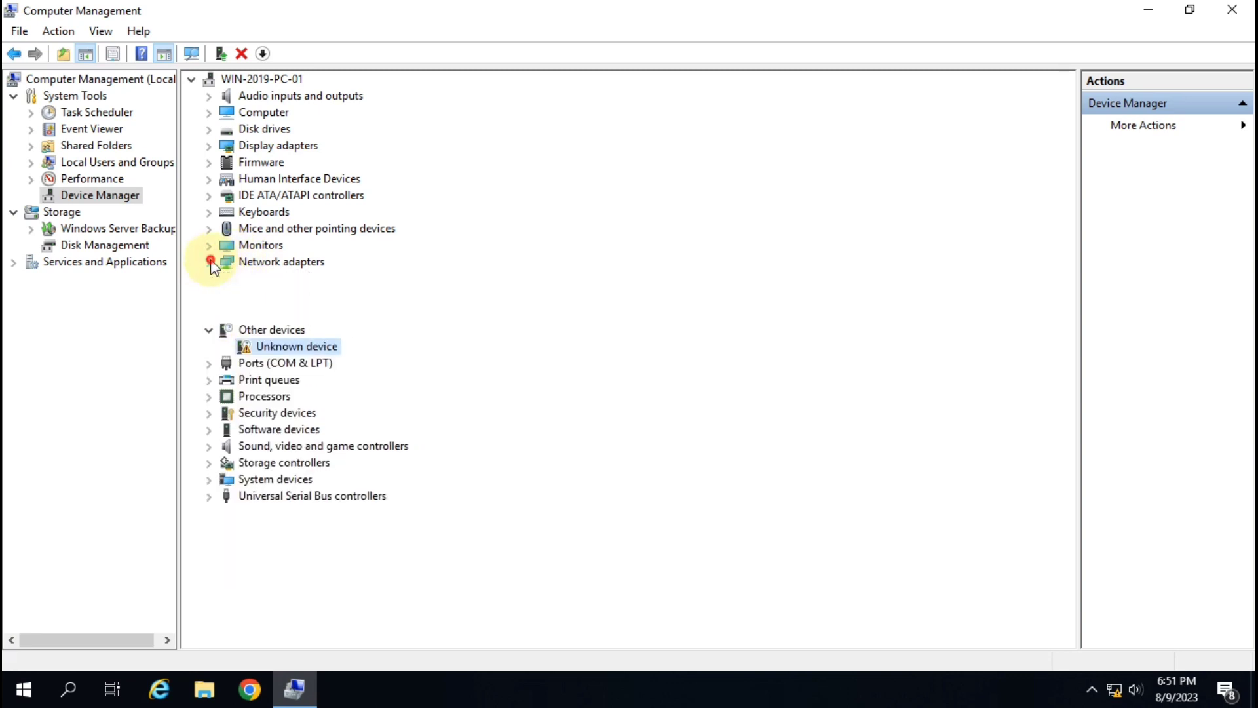
click(337, 296)
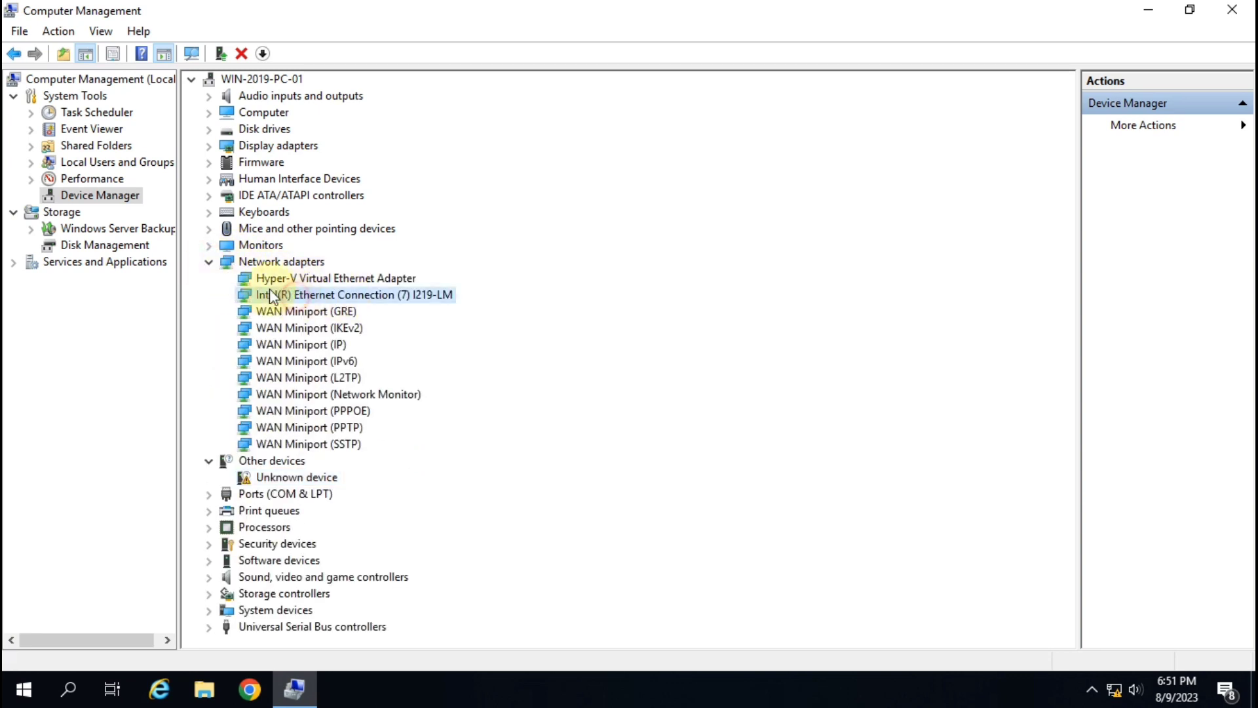
click(208, 262)
click(208, 246)
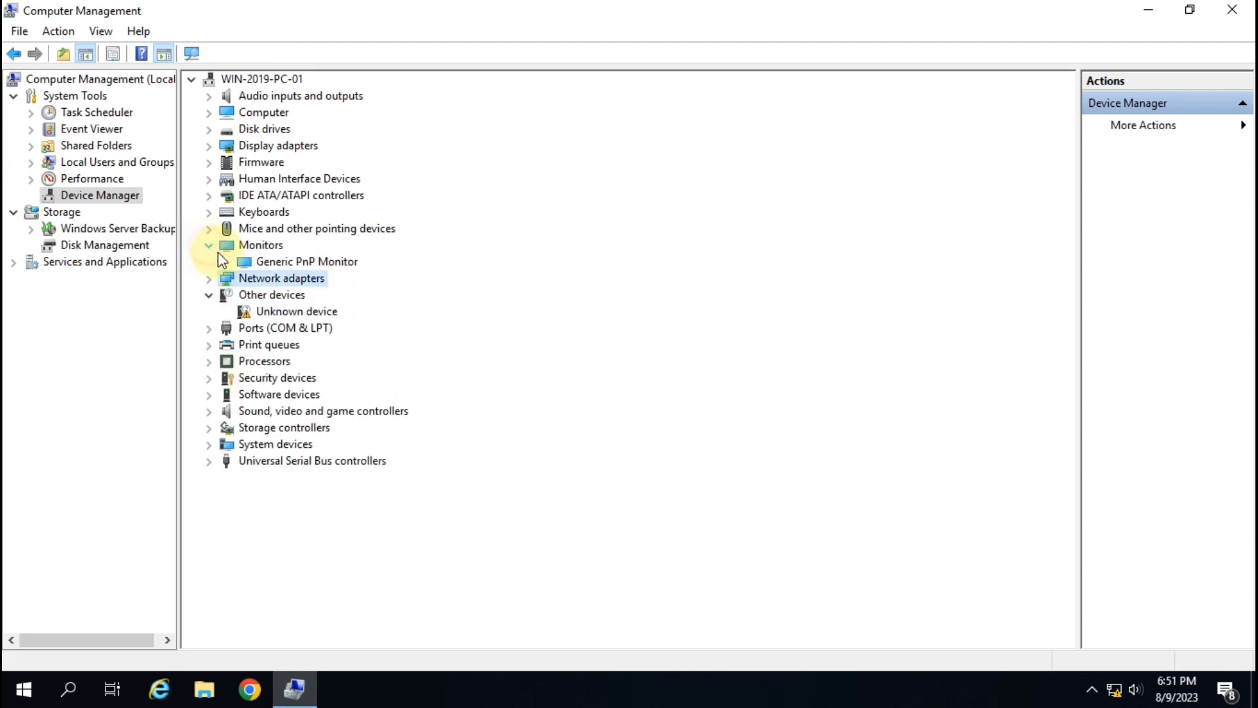
double_click(288, 260)
click(777, 524)
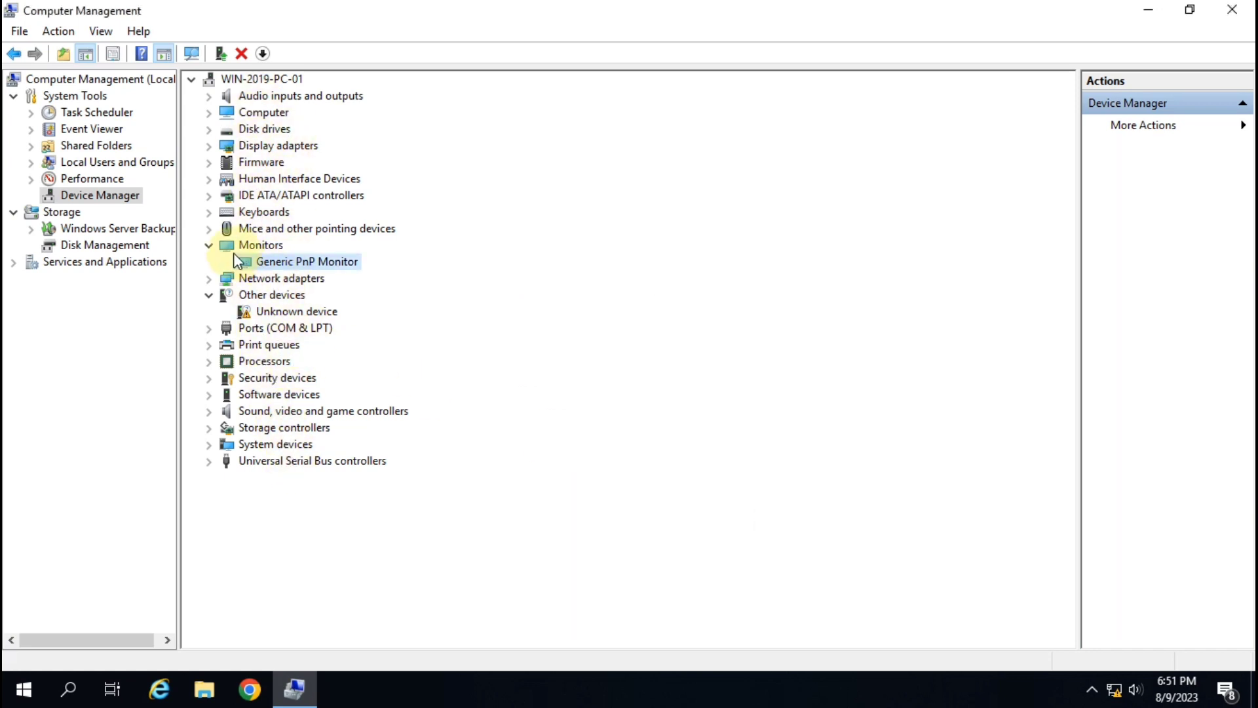
click(268, 299)
click(323, 315)
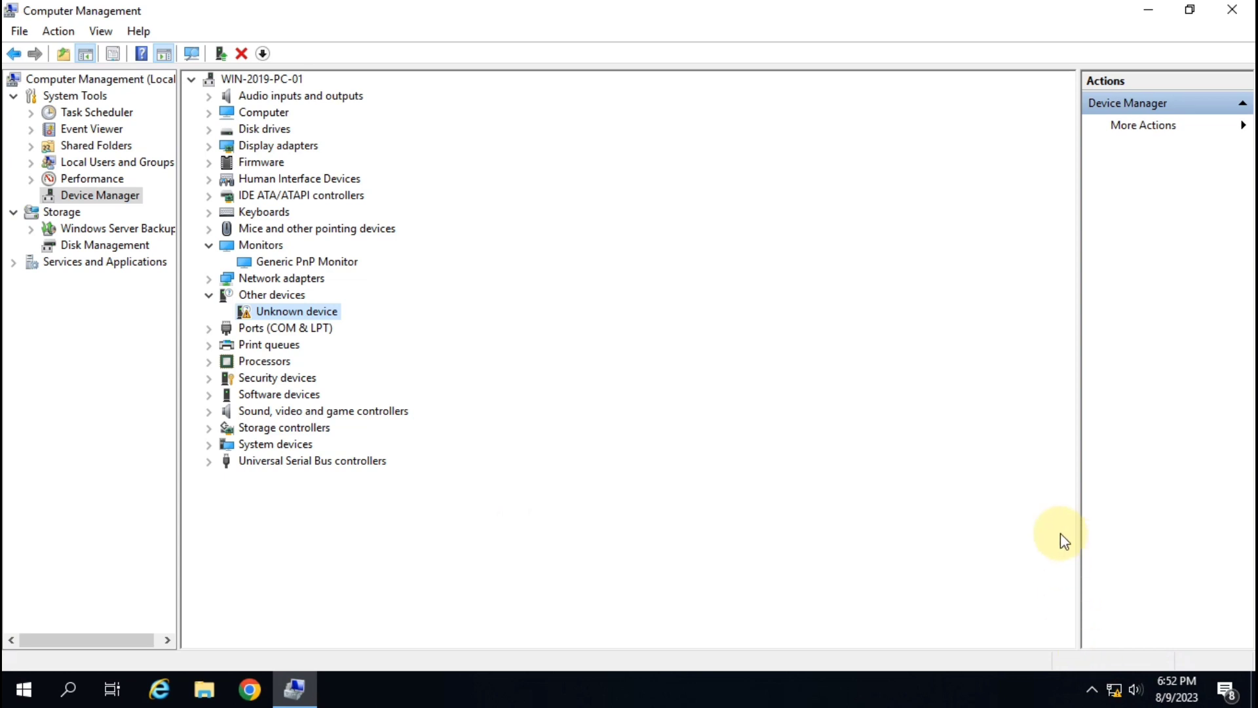
click(1233, 9)
- Refresh the desktop and recheck the network list for available connections
right_click(498, 220)
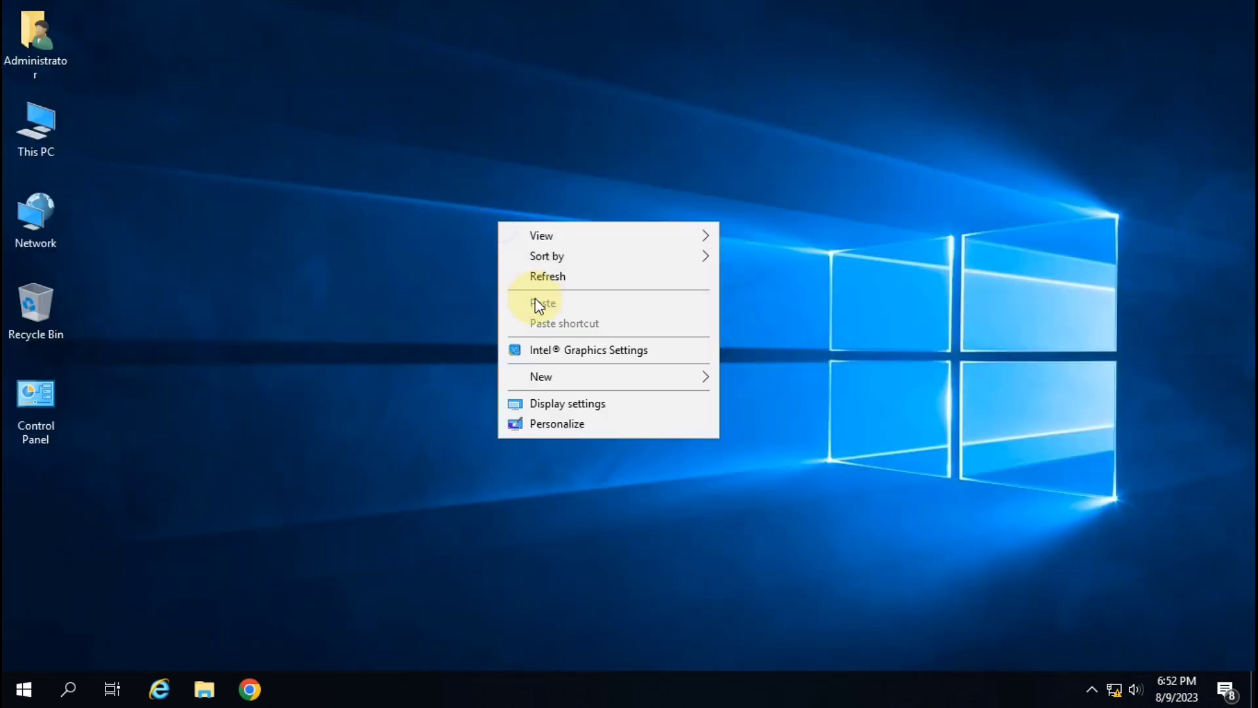
click(535, 286)
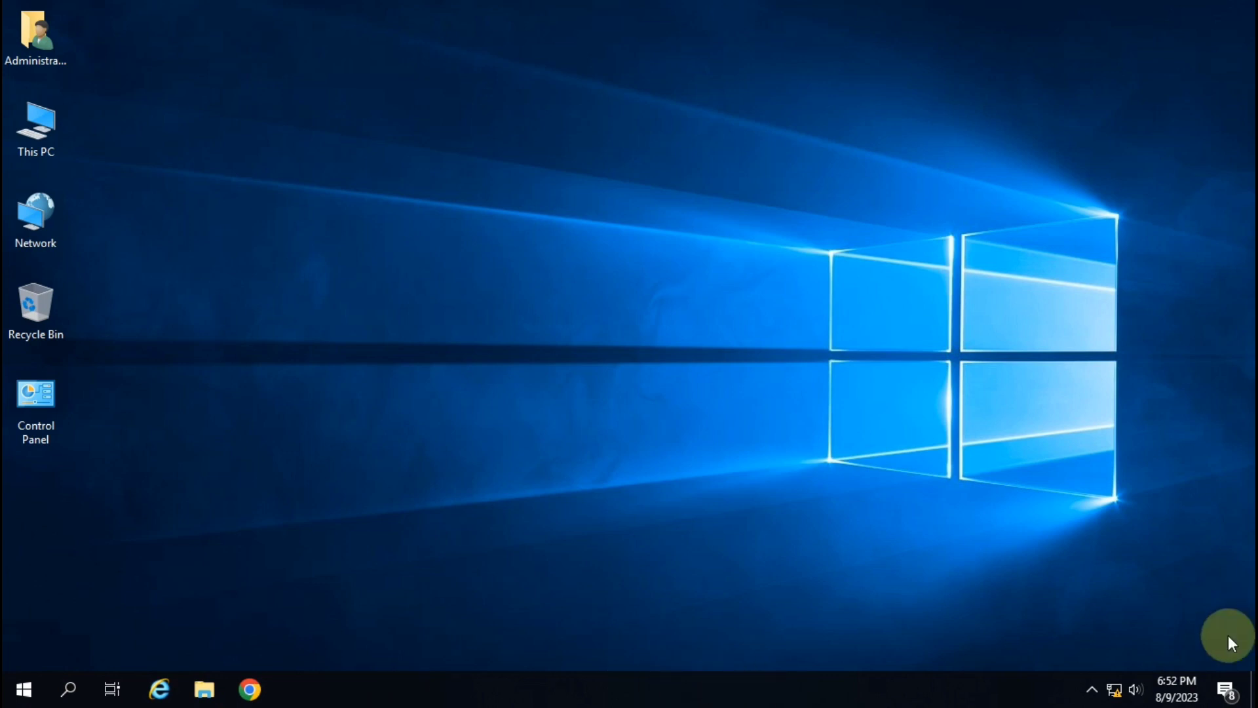
click(1117, 695)
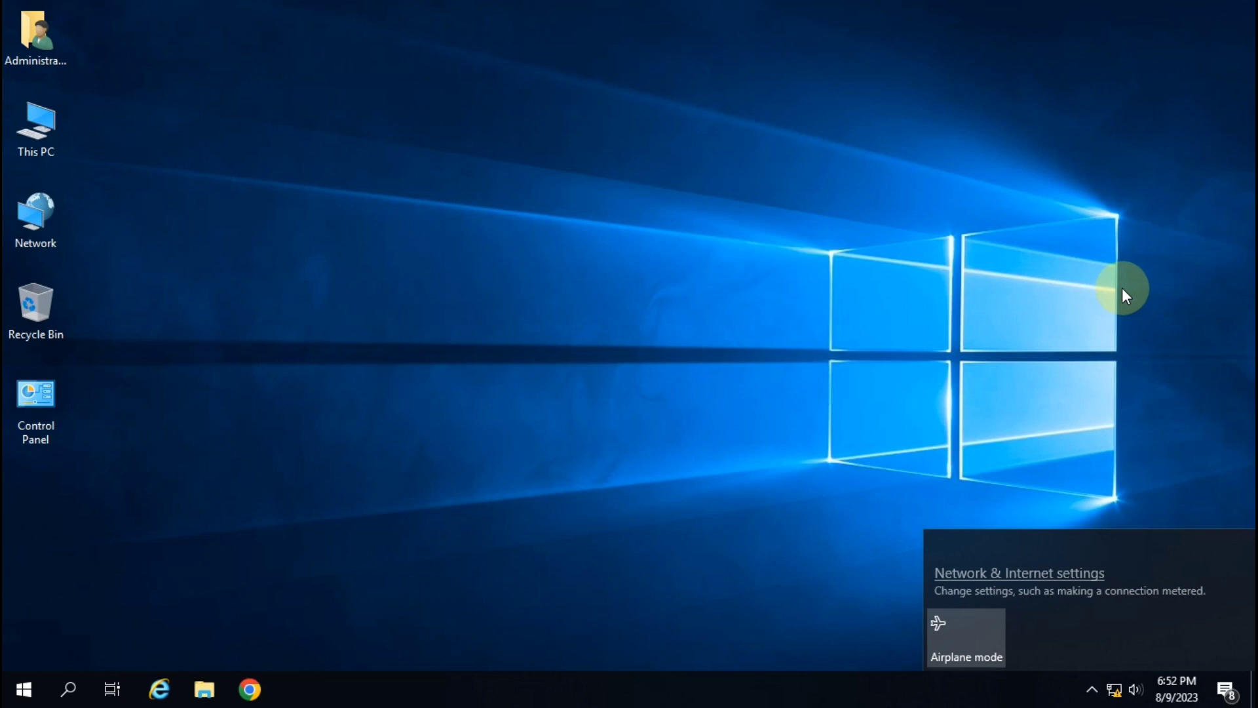
click(511, 433)
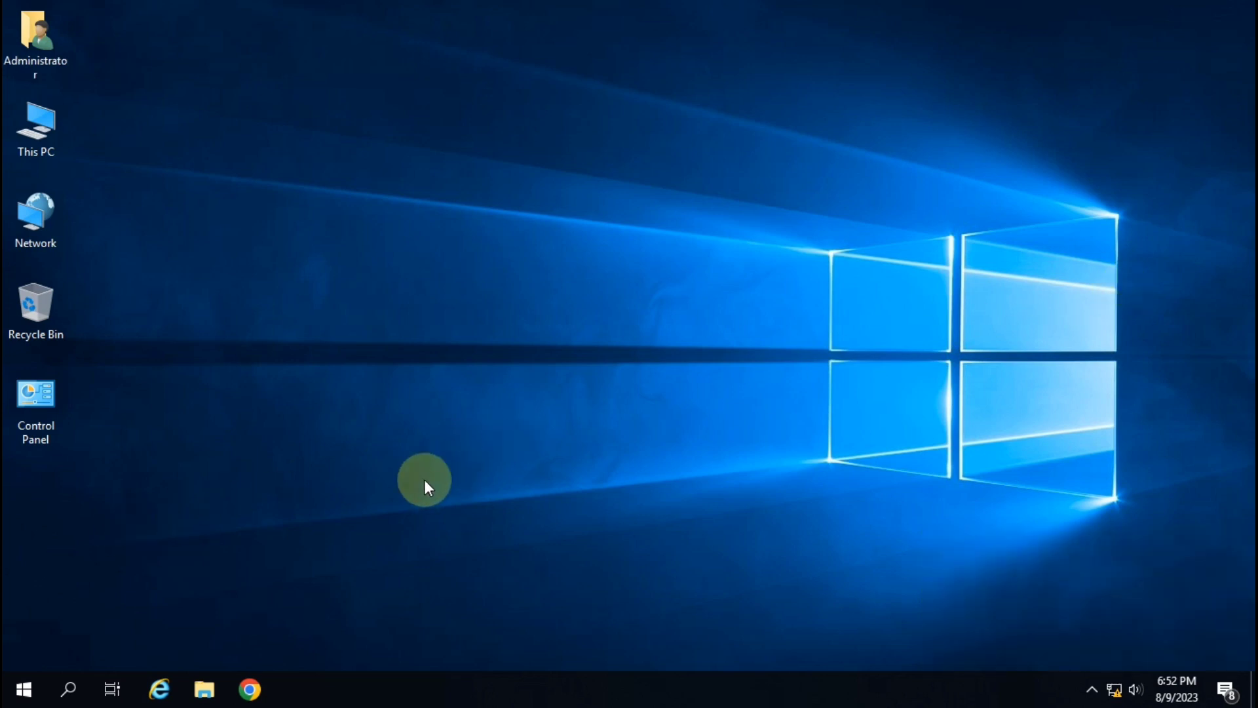
- Open Server Manager and start the Add Roles and Features Wizard
click(23, 693)
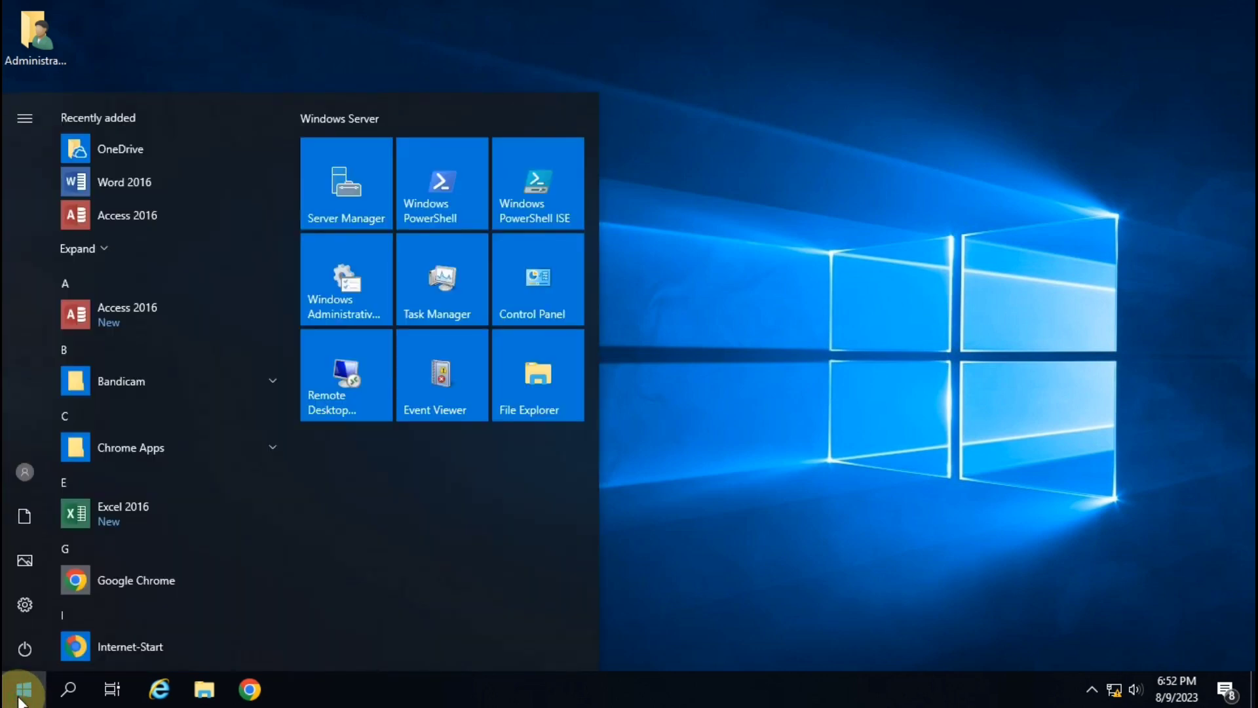
click(352, 196)
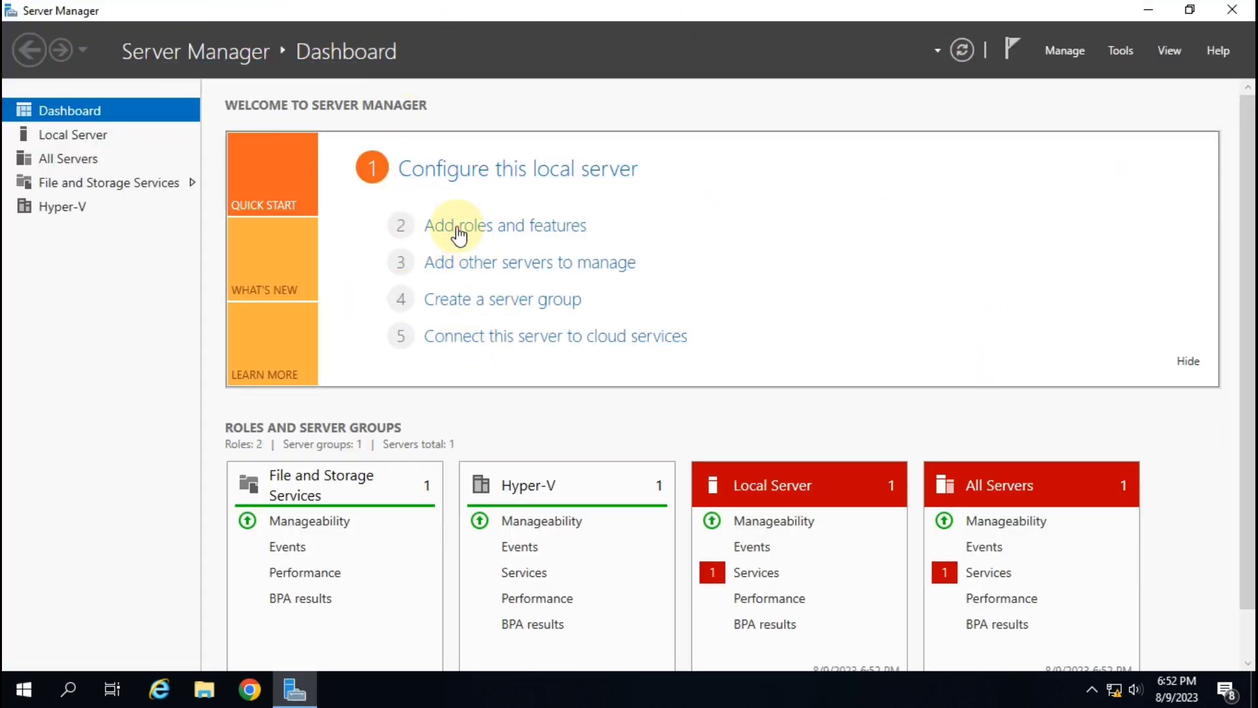
click(550, 231)
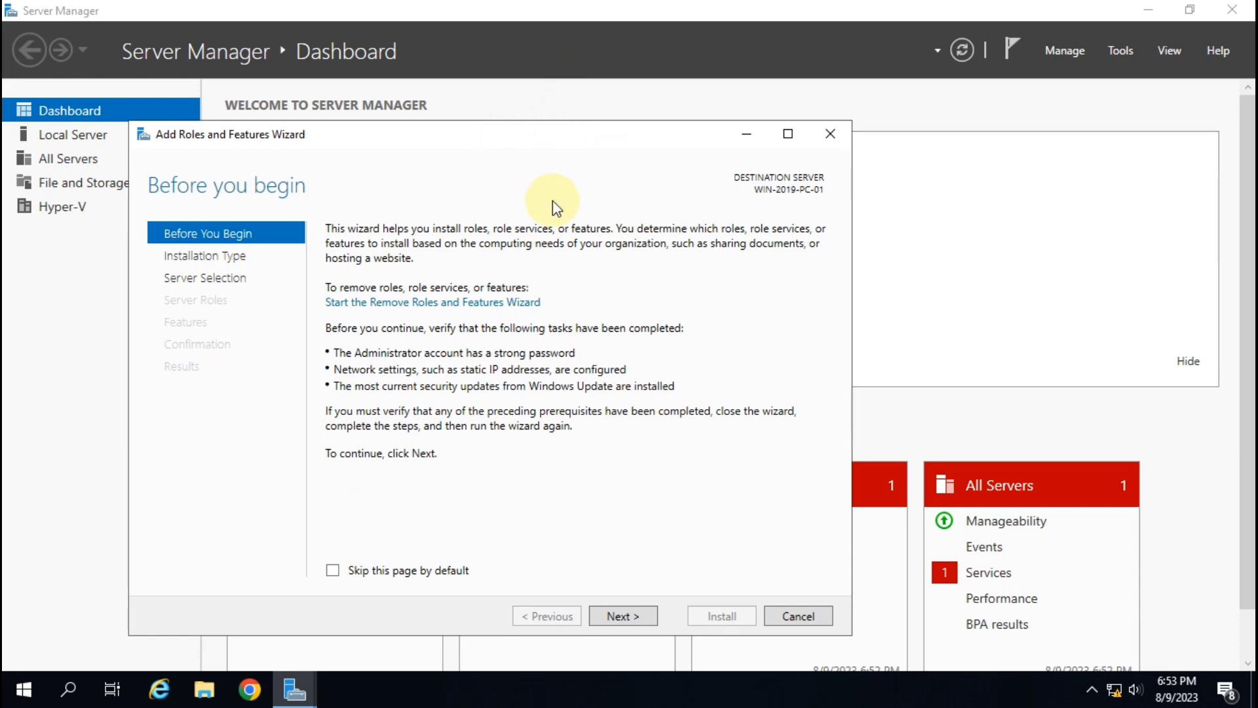
- Choose a role-based or feature-based installation on server WIN-2019-PC-01 and proceed to the features selection without adding any roles
click(632, 620)
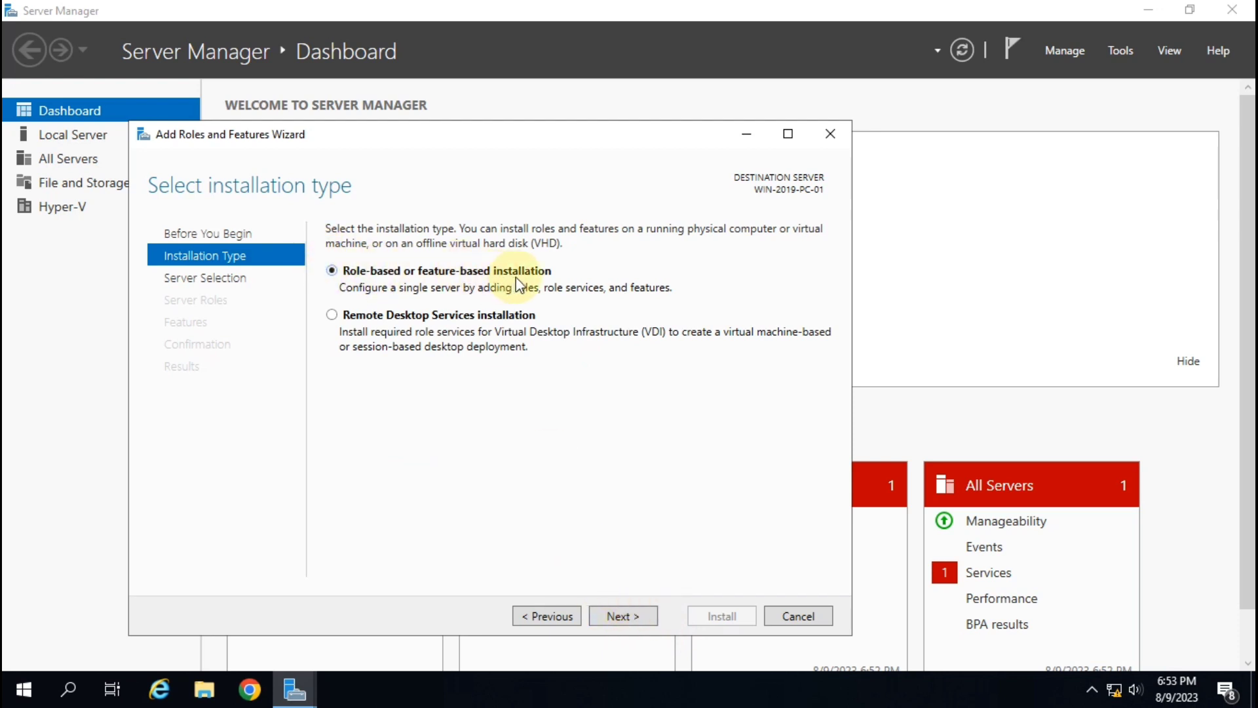
click(620, 618)
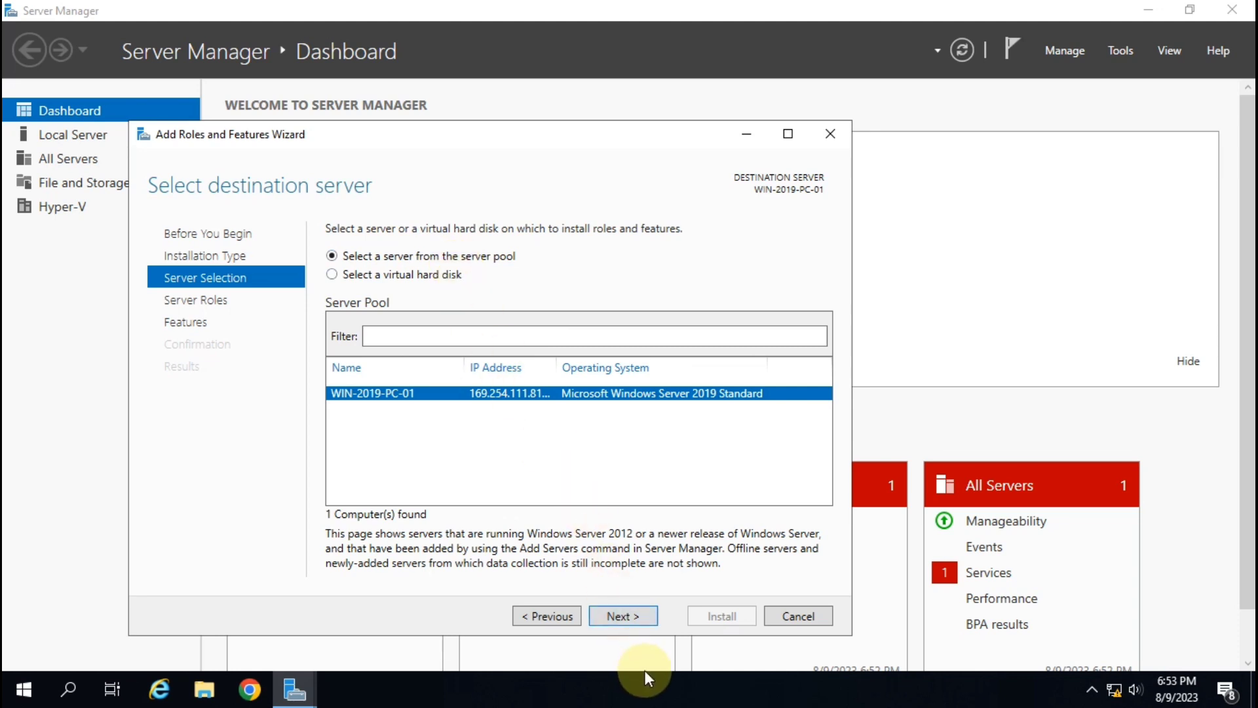
click(623, 616)
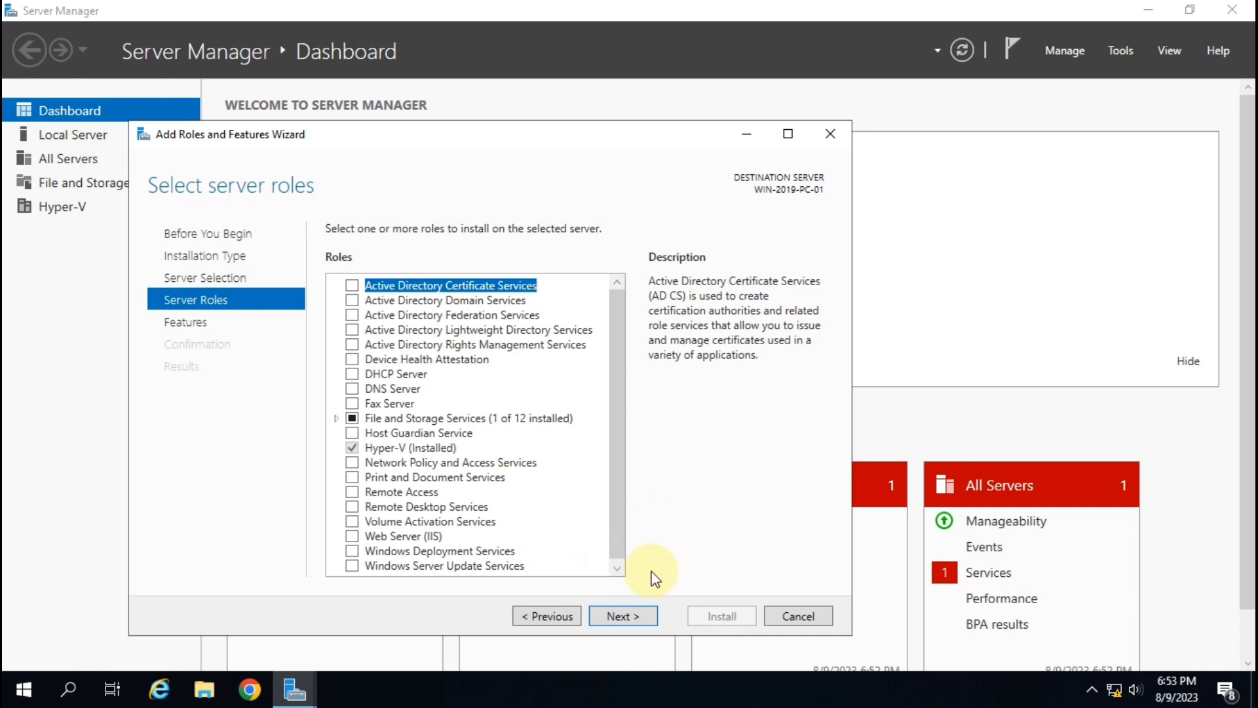
click(632, 618)
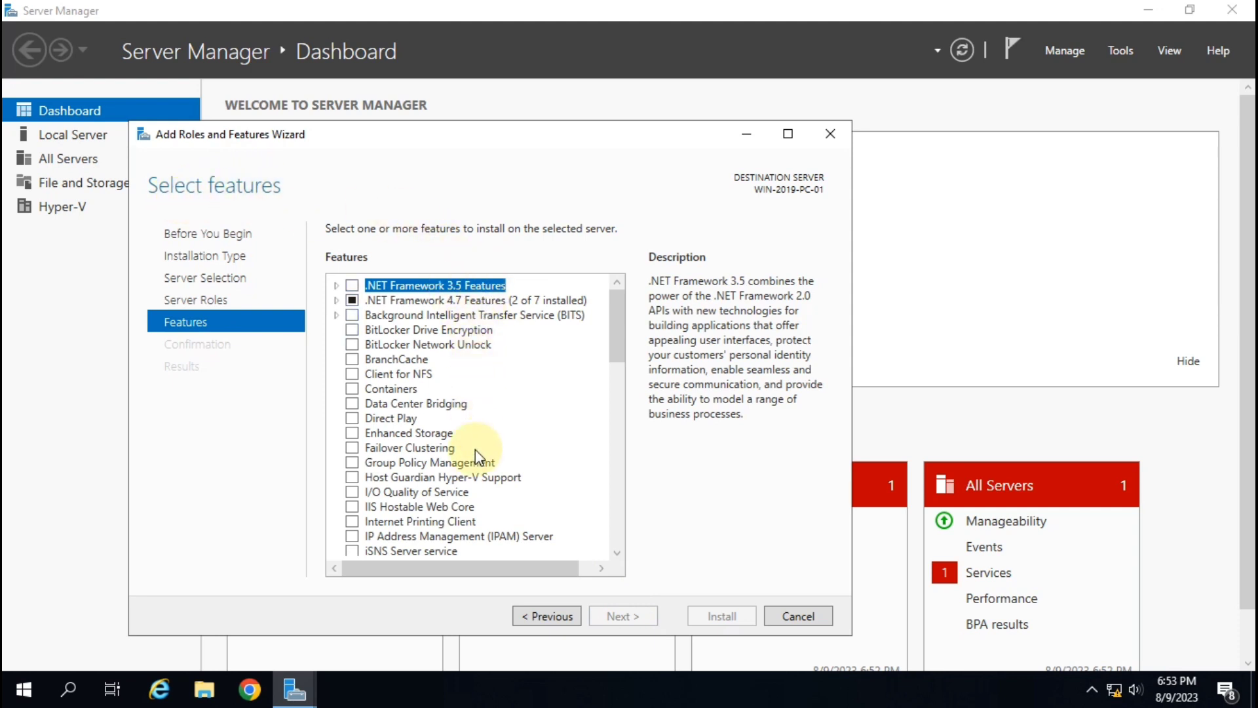
- Select the Wireless LAN Service feature and install it on the server
scroll(477, 445, down, 5)
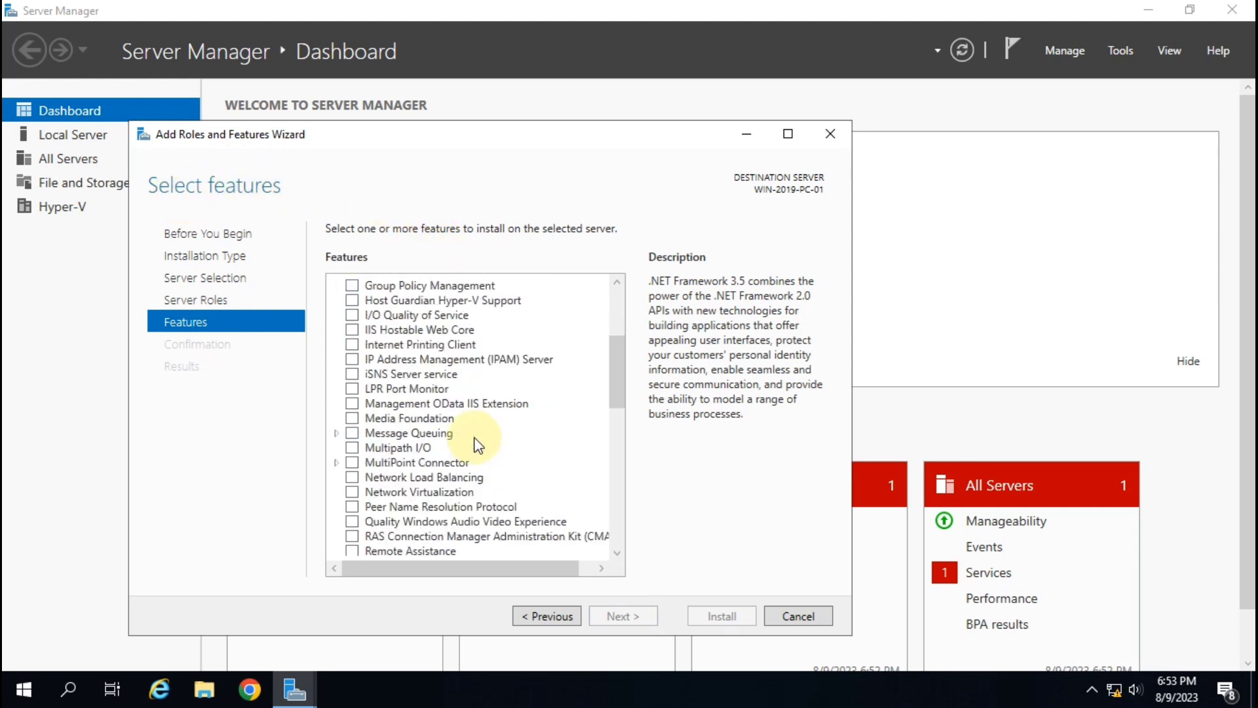
scroll(476, 446, down, 8)
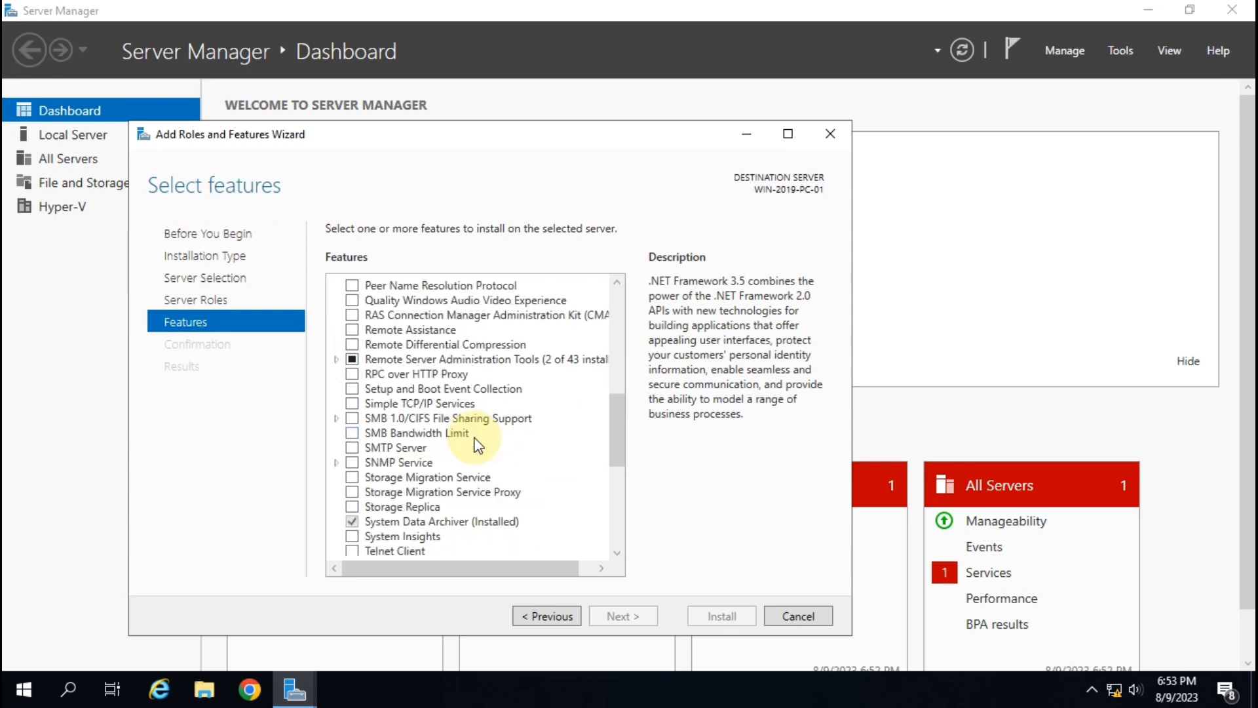
scroll(476, 446, down, 3)
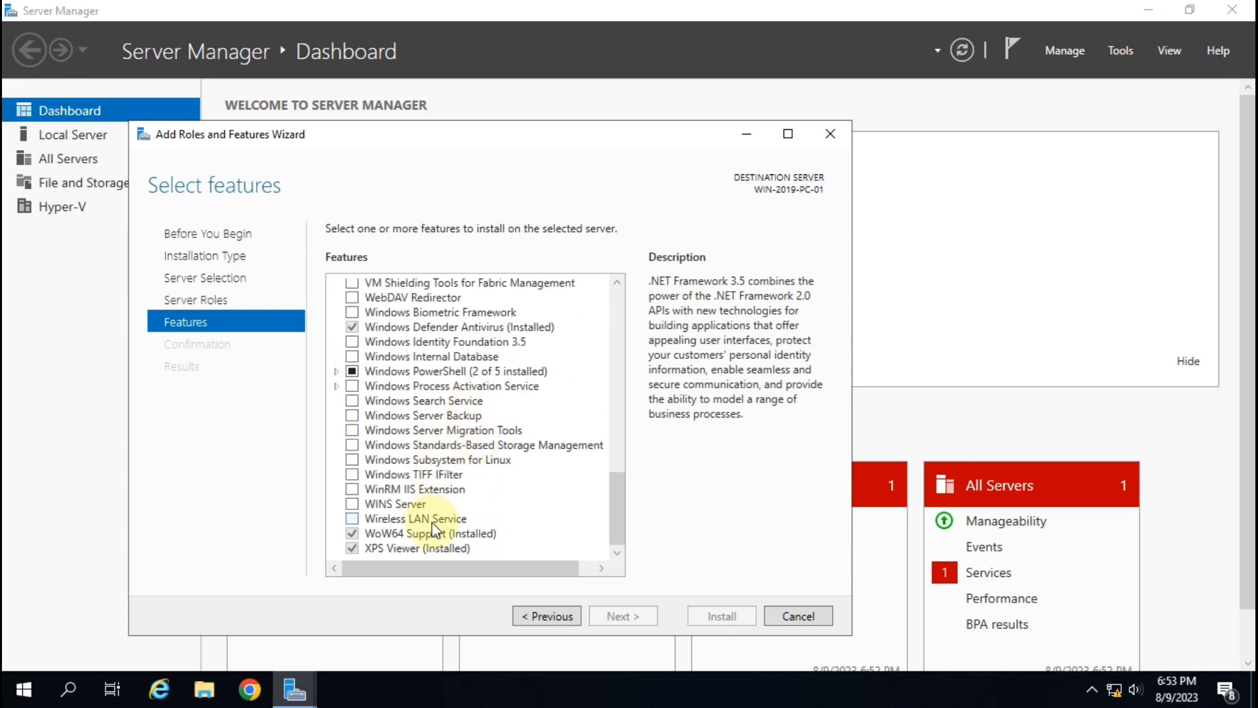
click(433, 521)
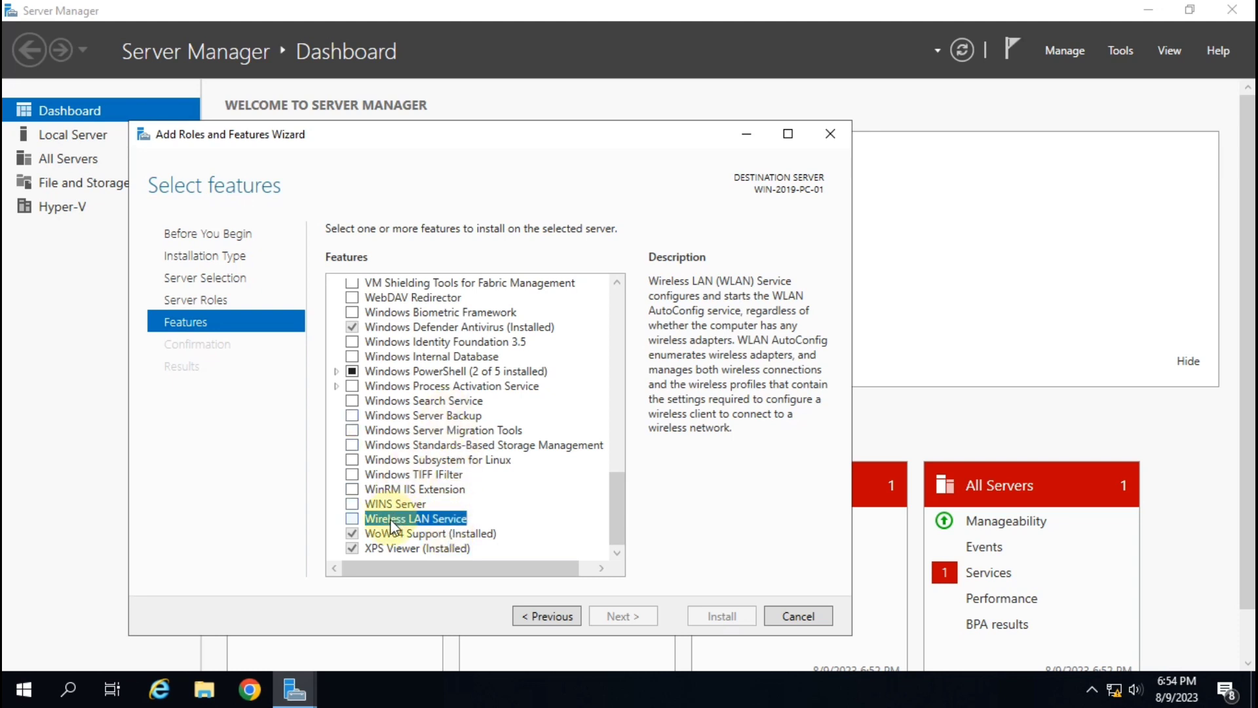
click(352, 519)
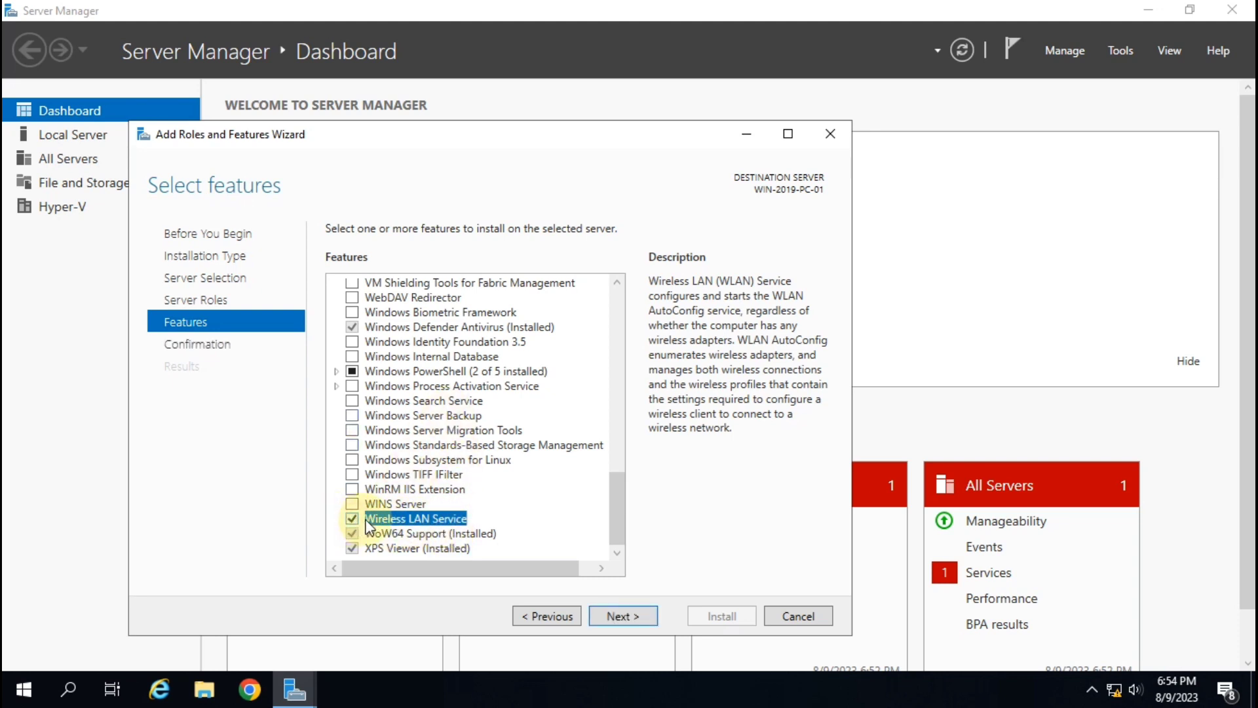
click(624, 616)
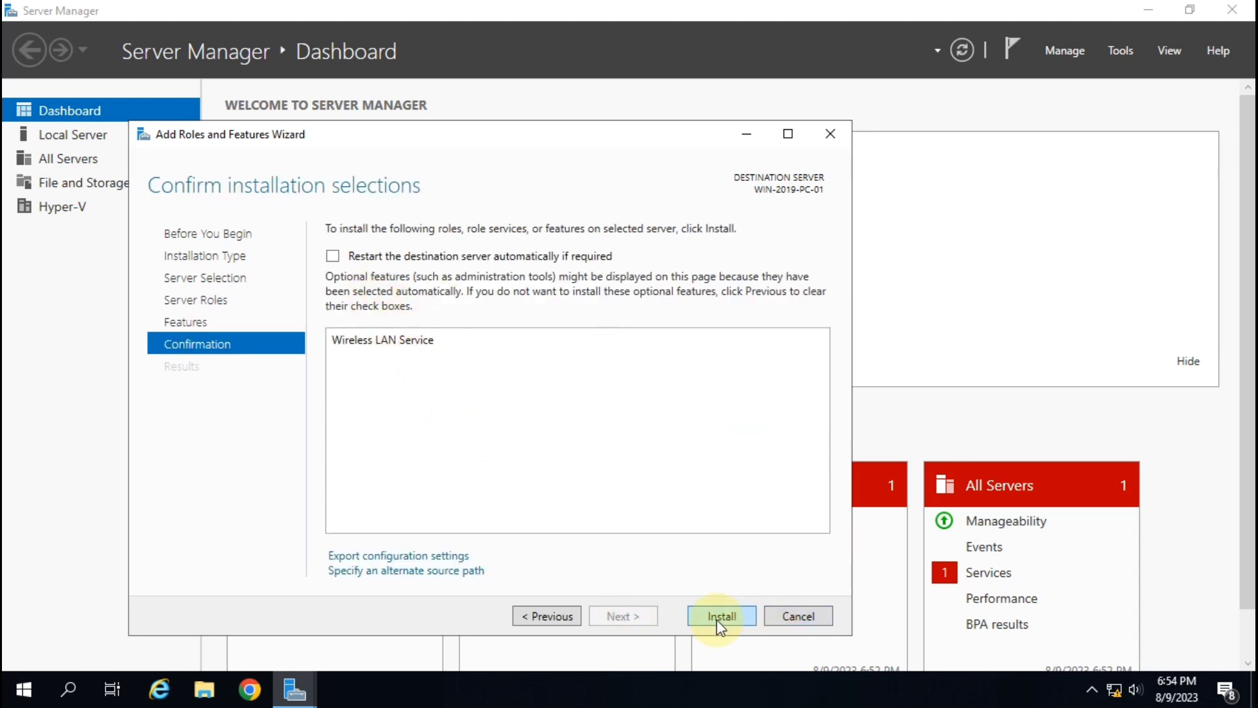
click(741, 620)
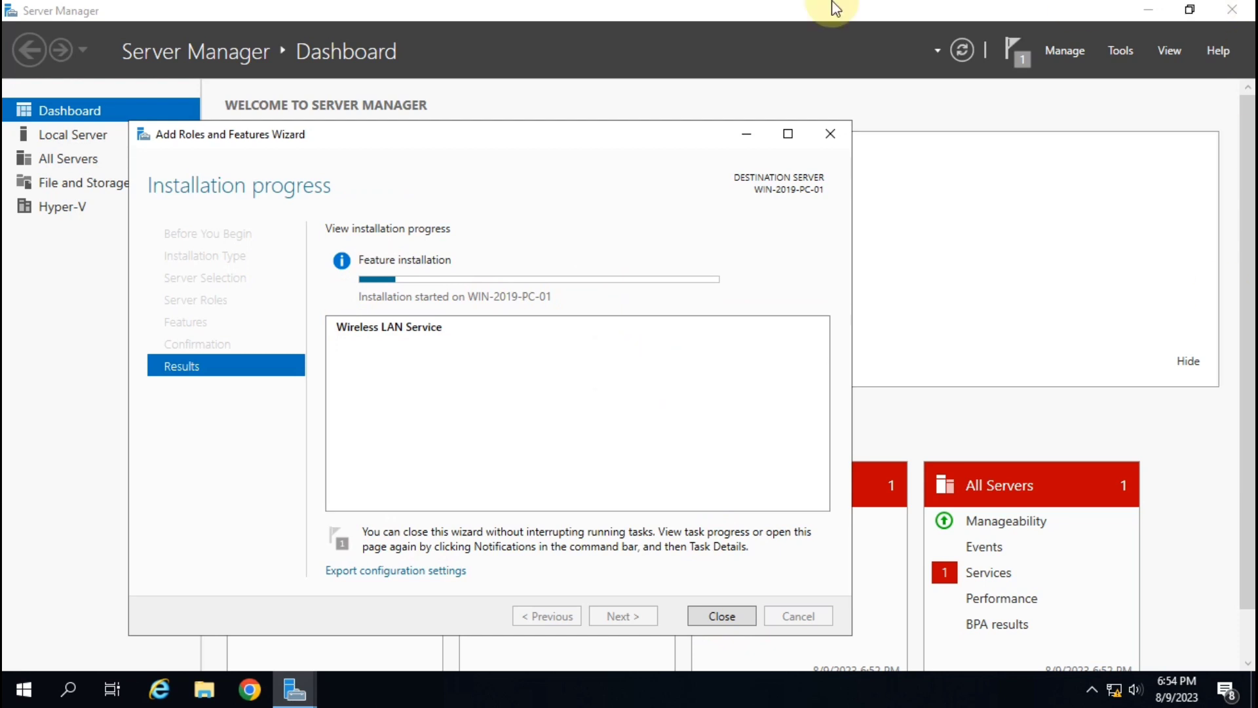
- Check the network list for Wi-Fi and open Network Connections by running ncpa.cpl
click(1115, 690)
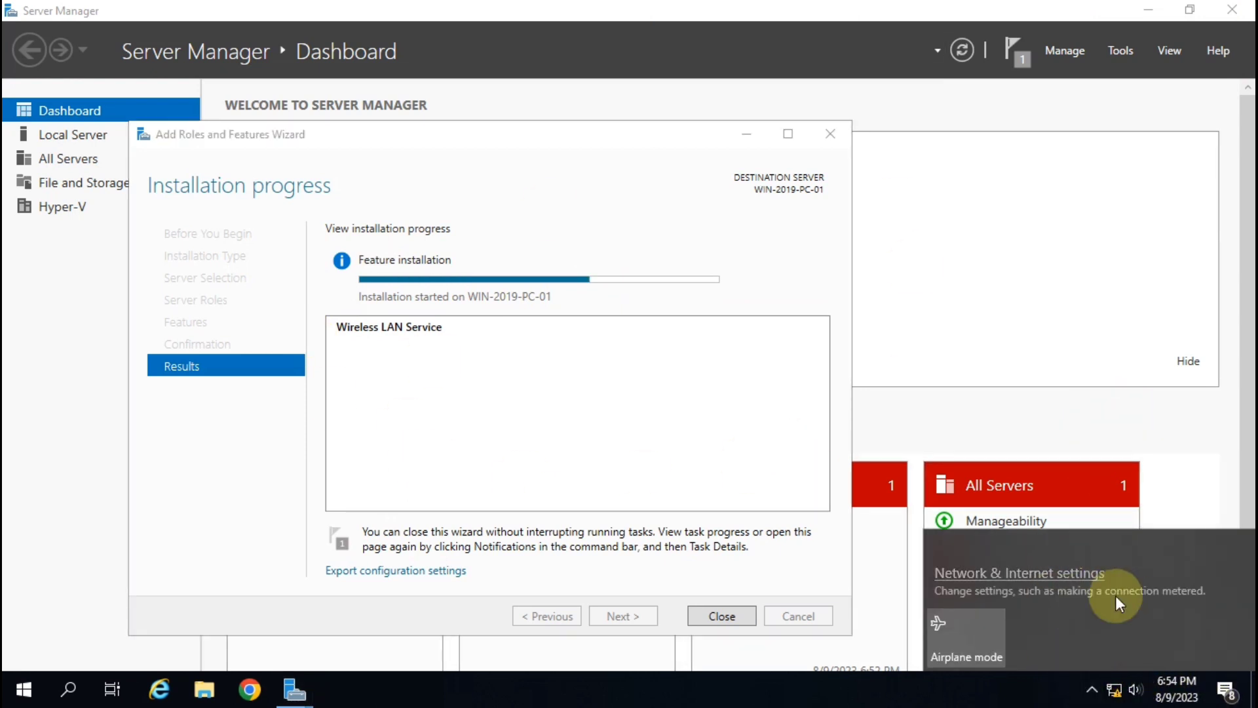
click(1115, 688)
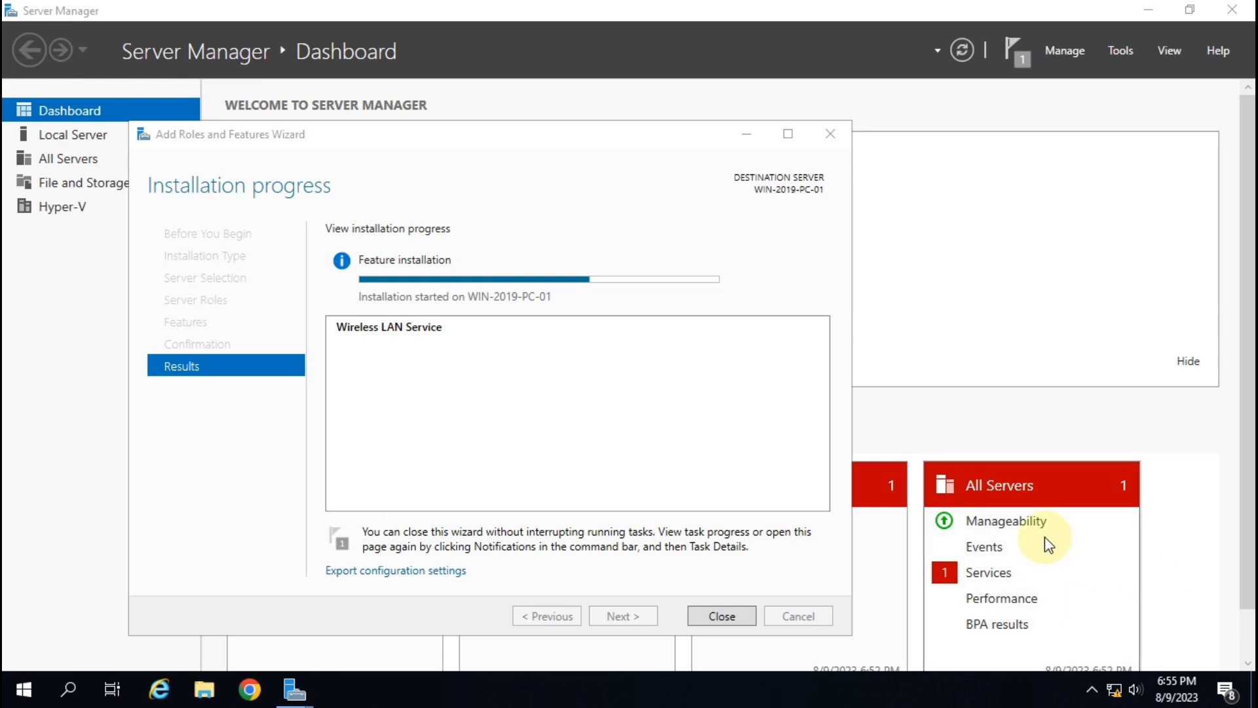
key(super+r)
text(nc)
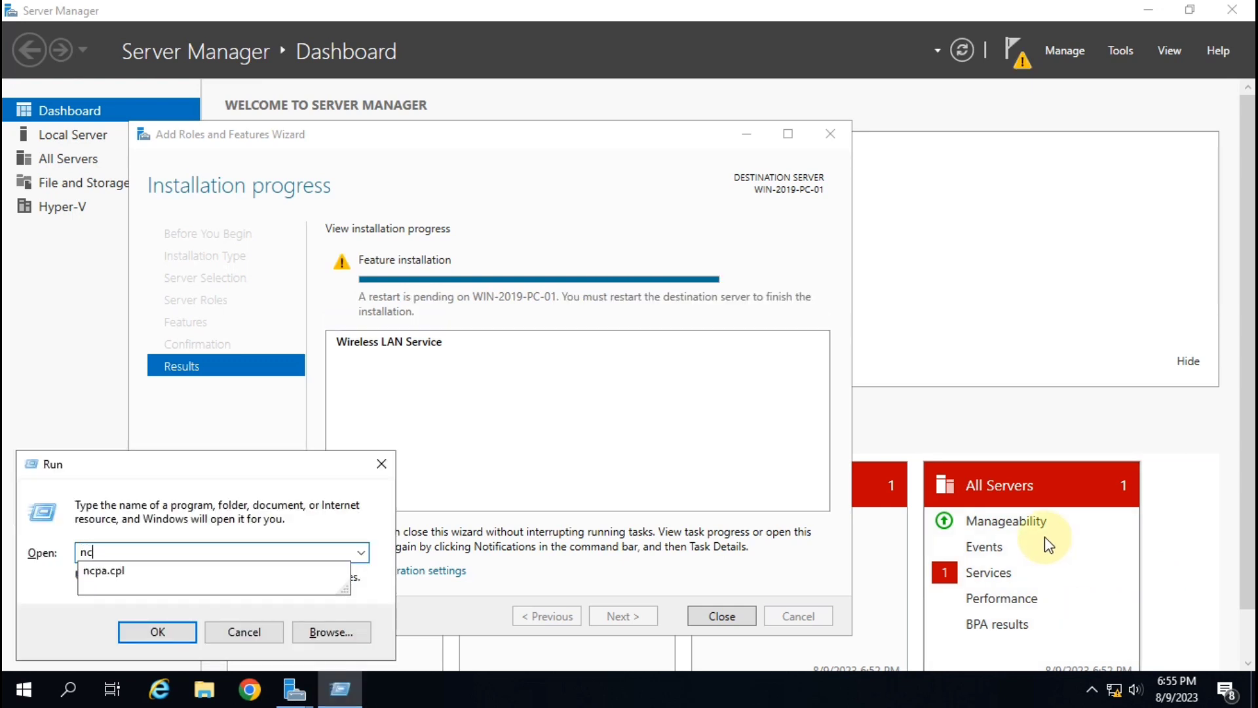
key(Down)
key(Return)
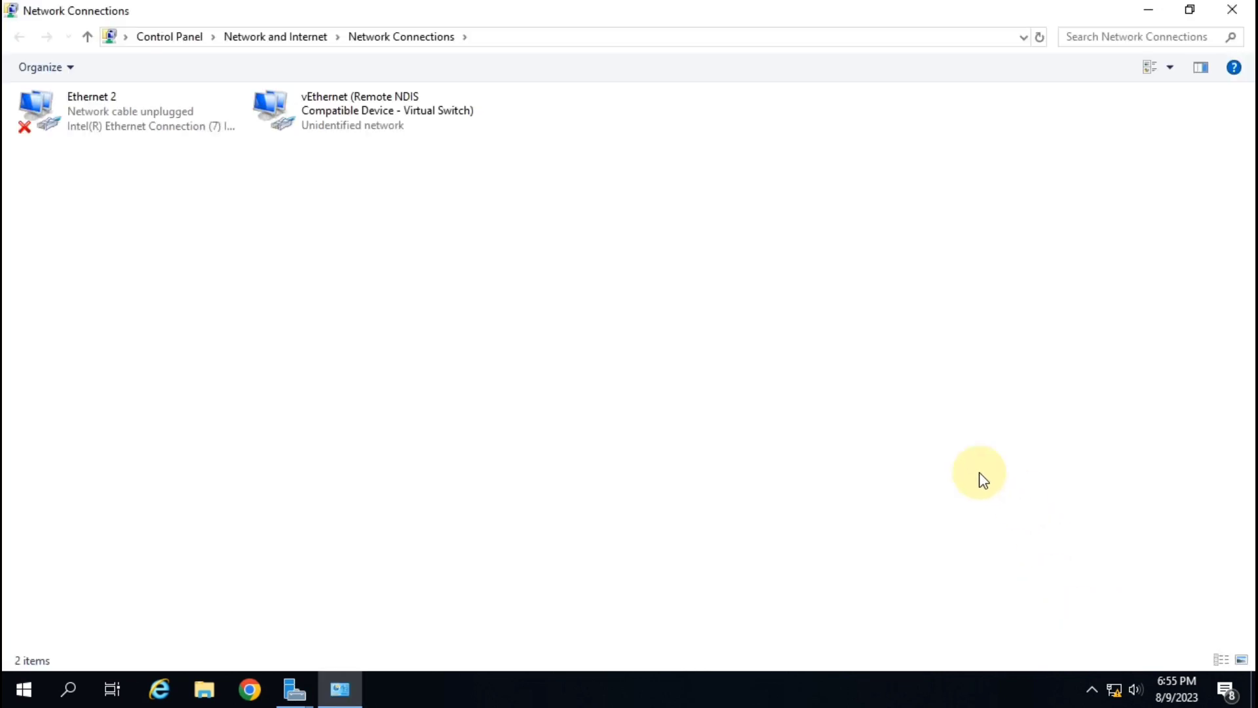
- Refresh Network Connections repeatedly and examine the listed adapters for a wireless one
right_click(396, 283)
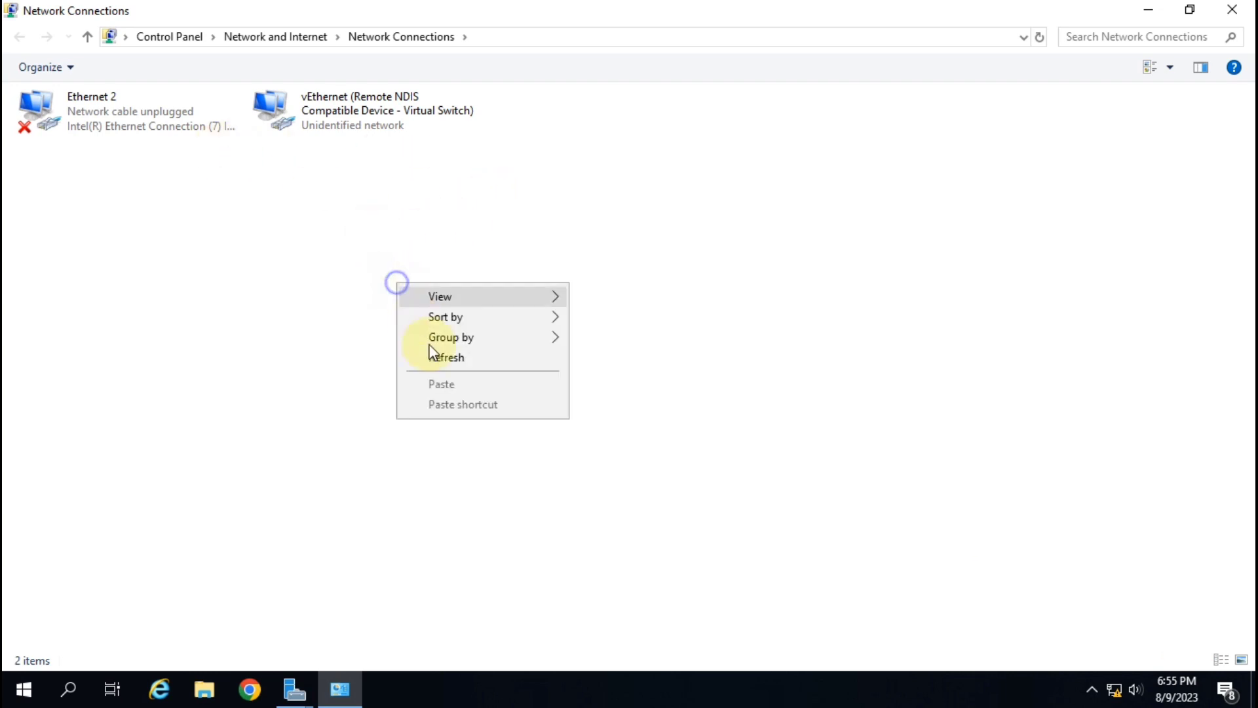
click(446, 358)
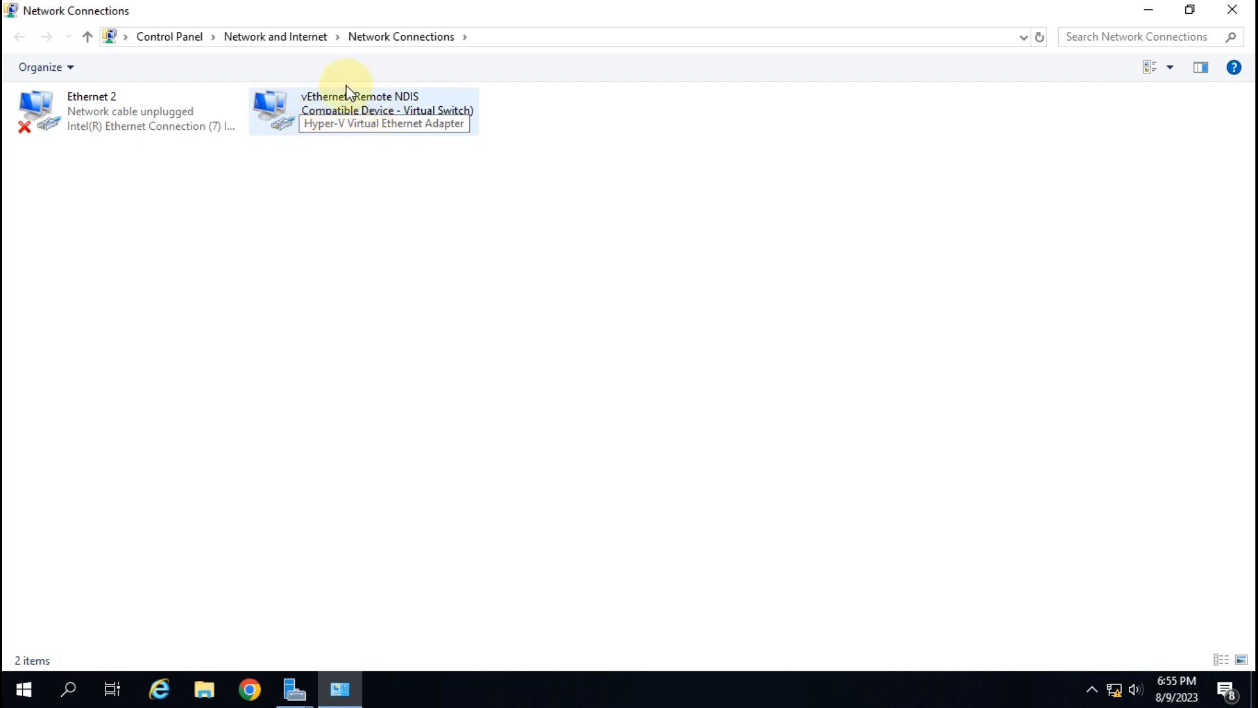
click(109, 124)
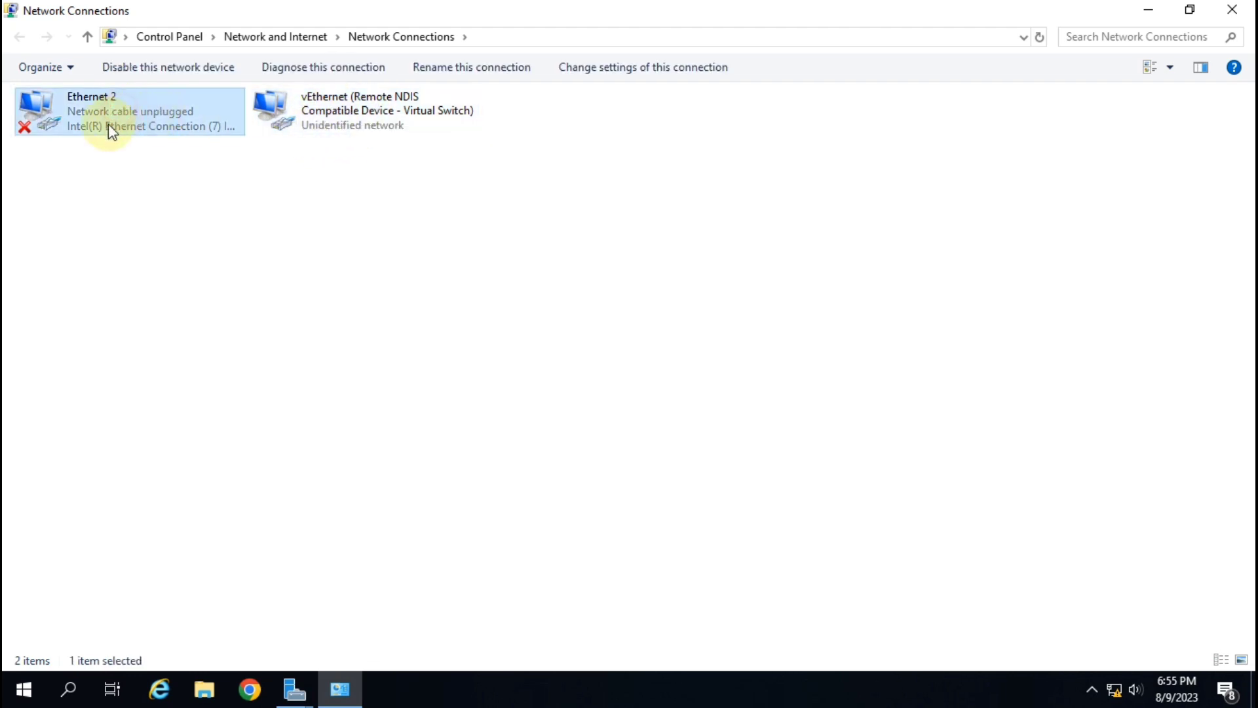
right_click(370, 209)
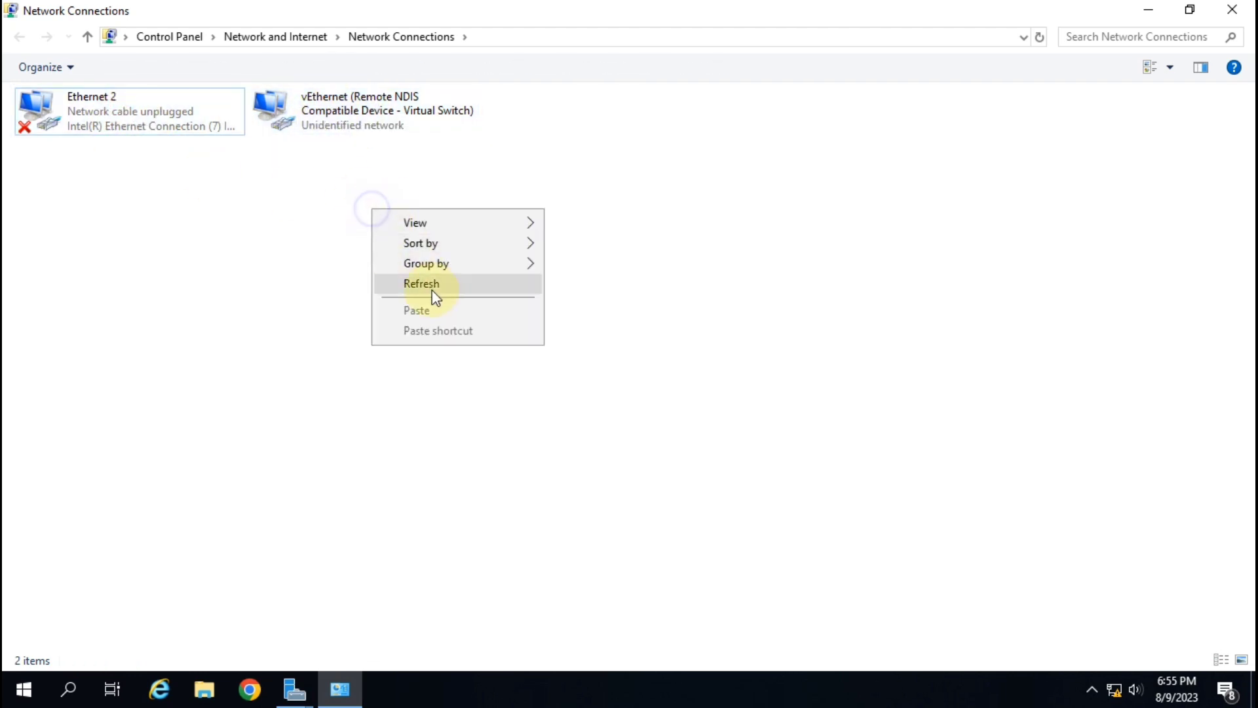
click(433, 287)
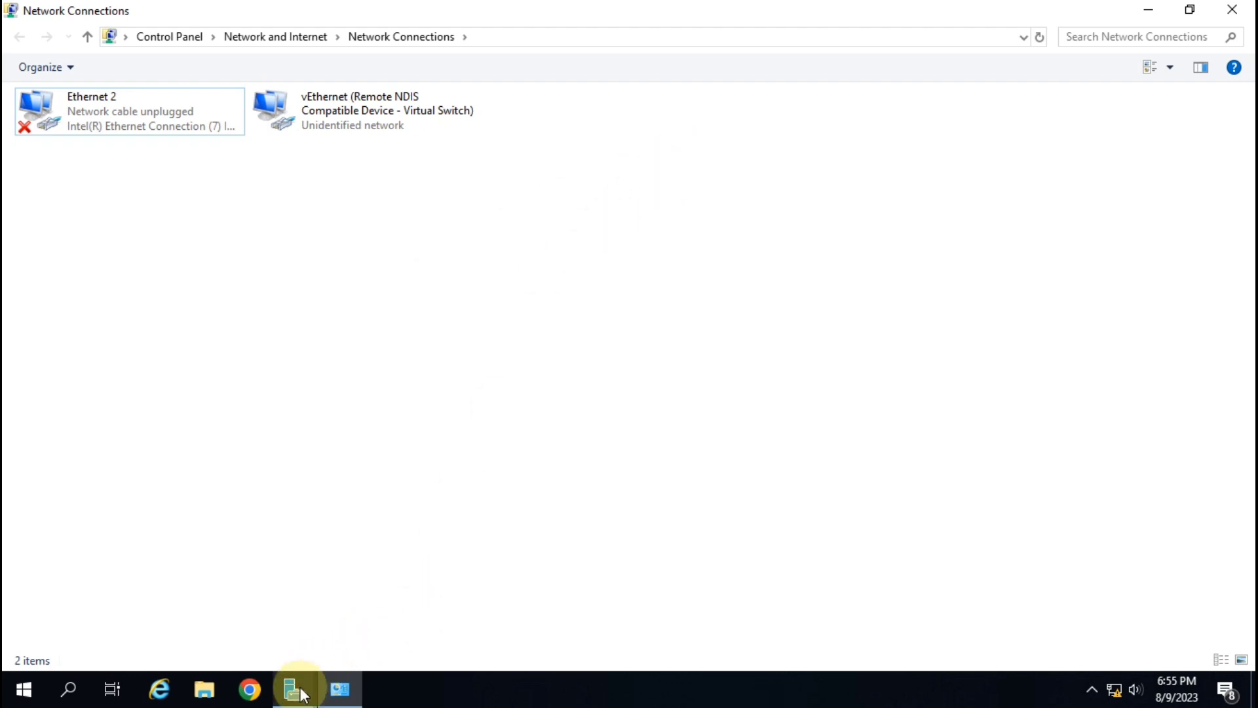
right_click(423, 226)
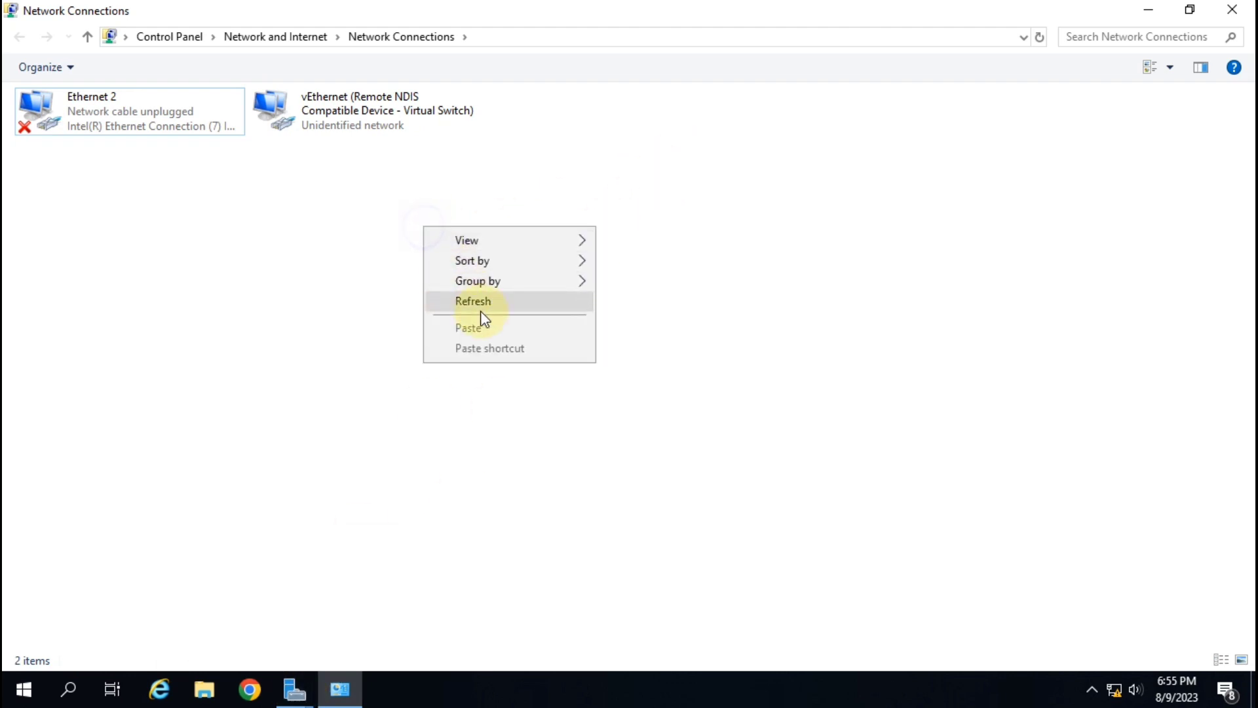
click(481, 310)
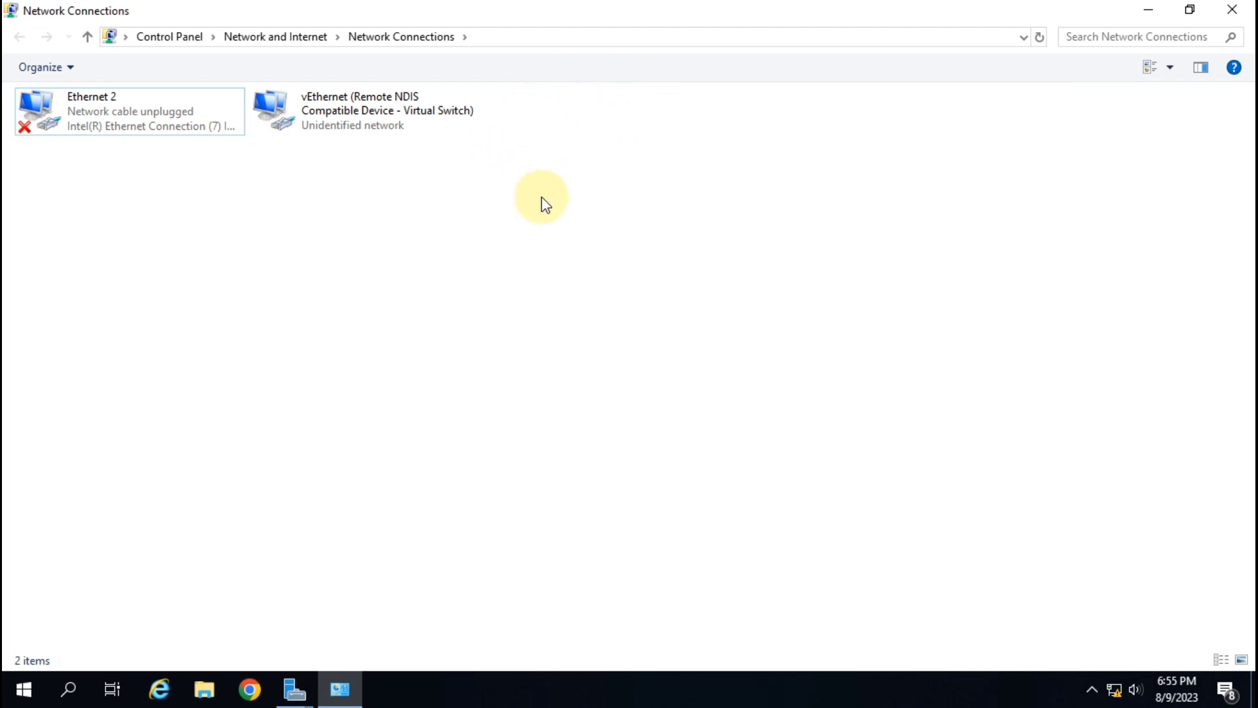
right_click(631, 186)
click(675, 262)
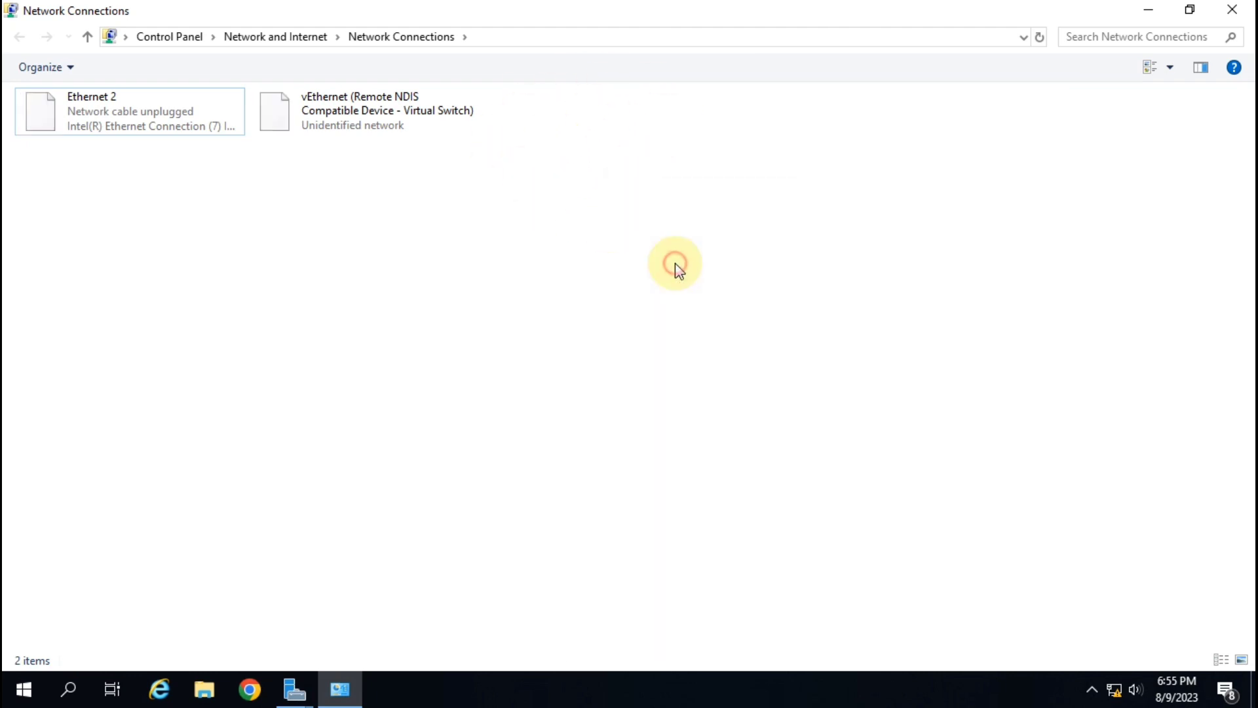
- Review the feature installation progress in the wizard and recheck Network Connections and the network list for a wireless connection
click(294, 688)
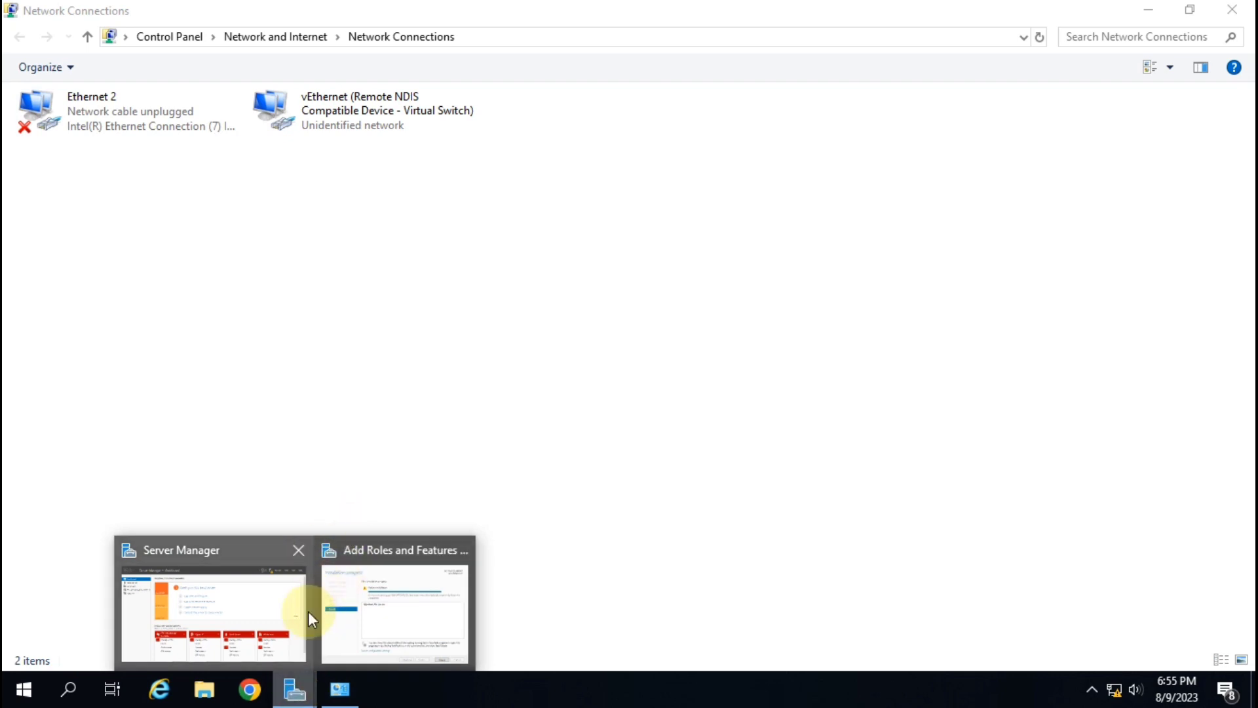
click(456, 621)
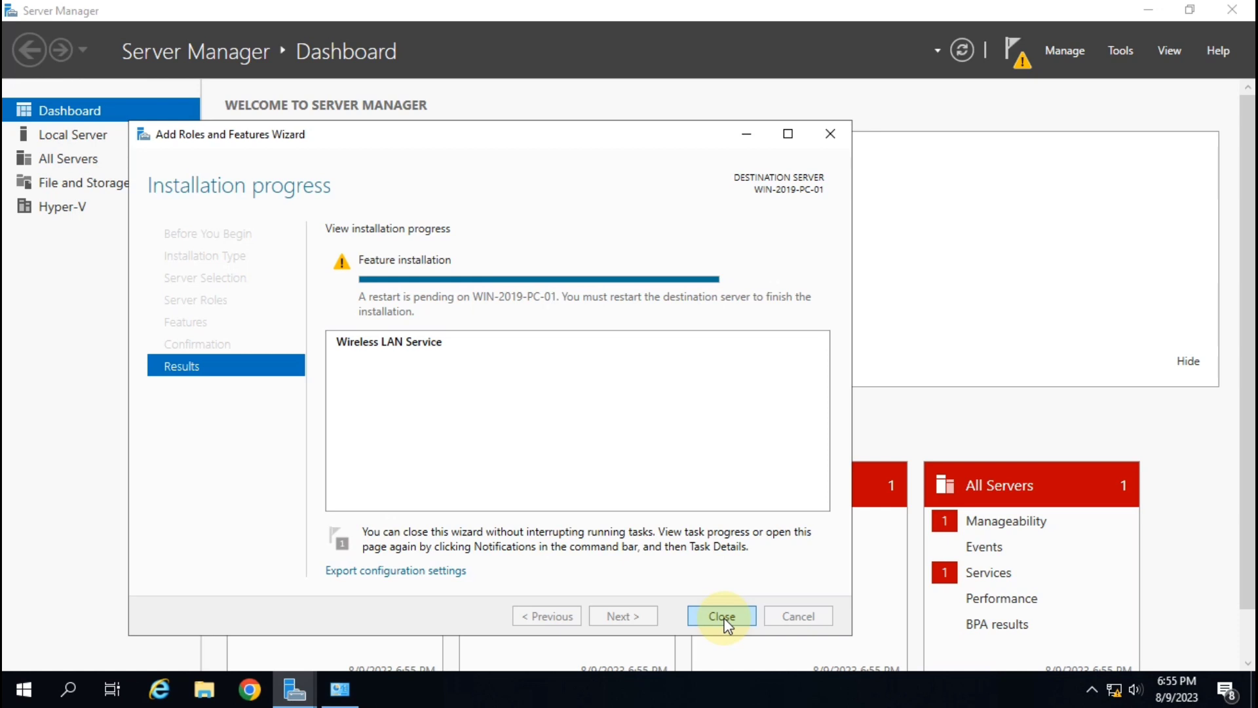
key(super+r)
key(Return)
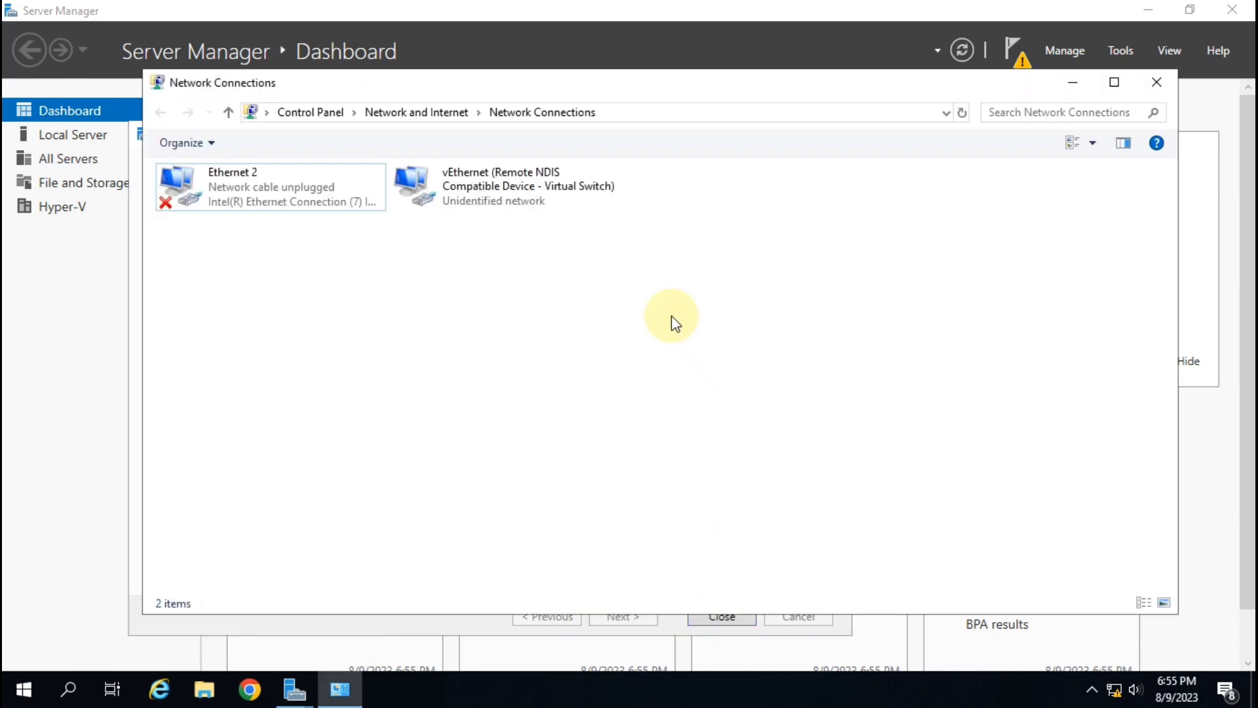
right_click(664, 311)
click(712, 393)
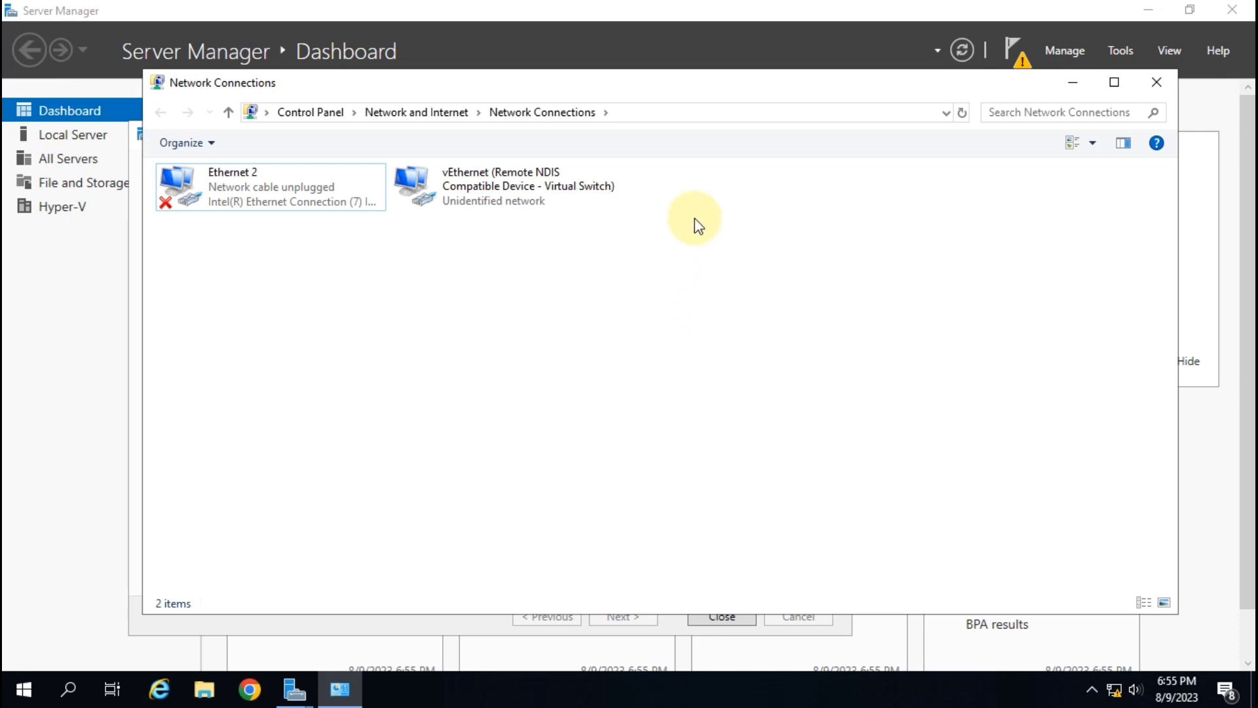
click(1157, 82)
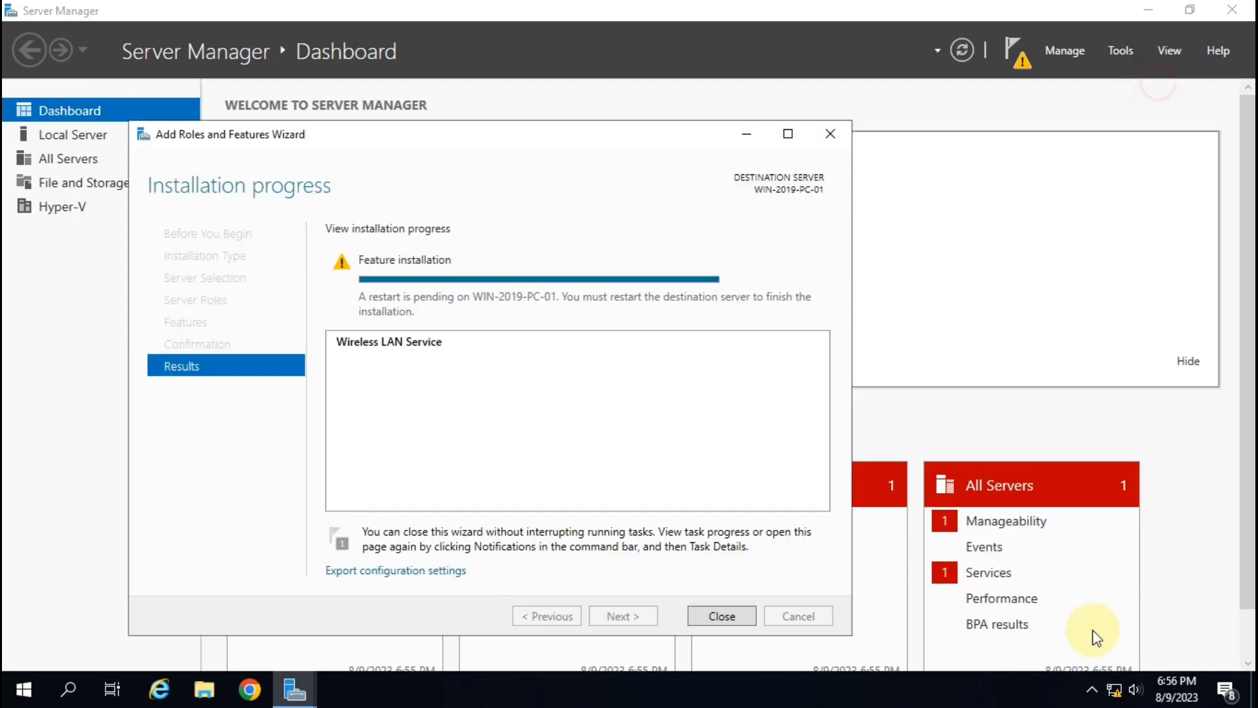
click(1114, 689)
click(746, 445)
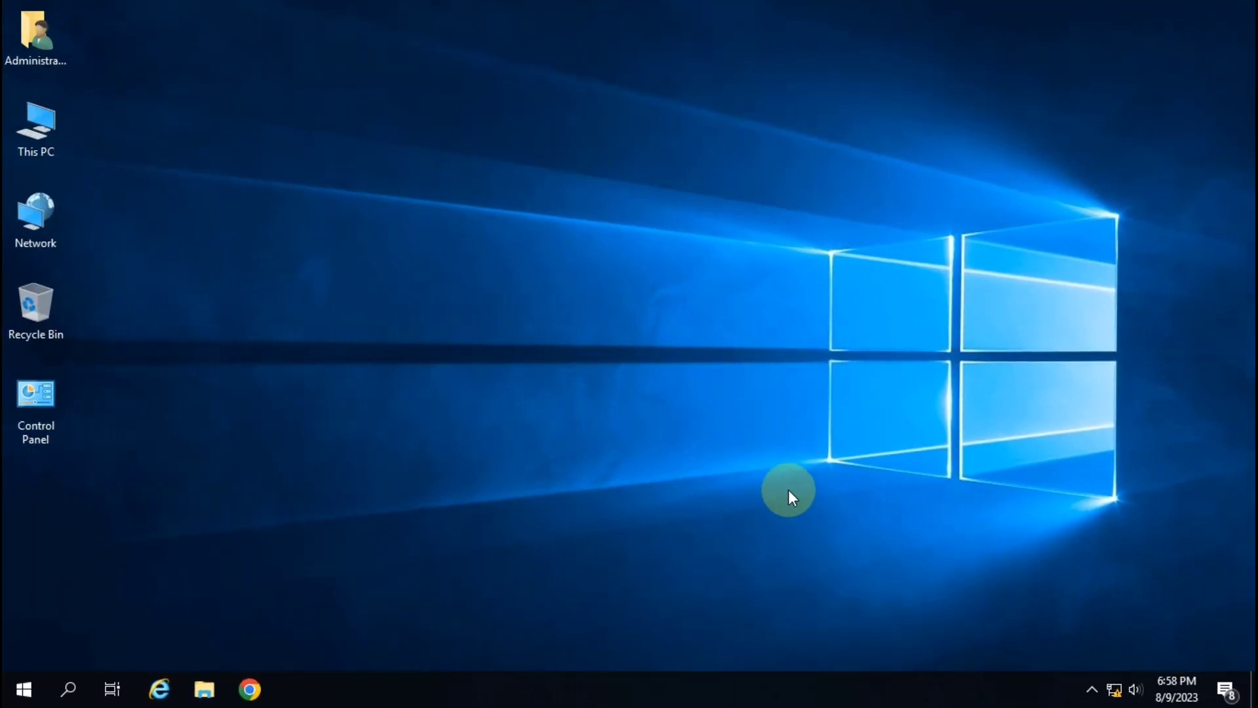
- Refresh the desktop and open Network Connections by running ncpa.cpl
right_click(652, 327)
click(708, 381)
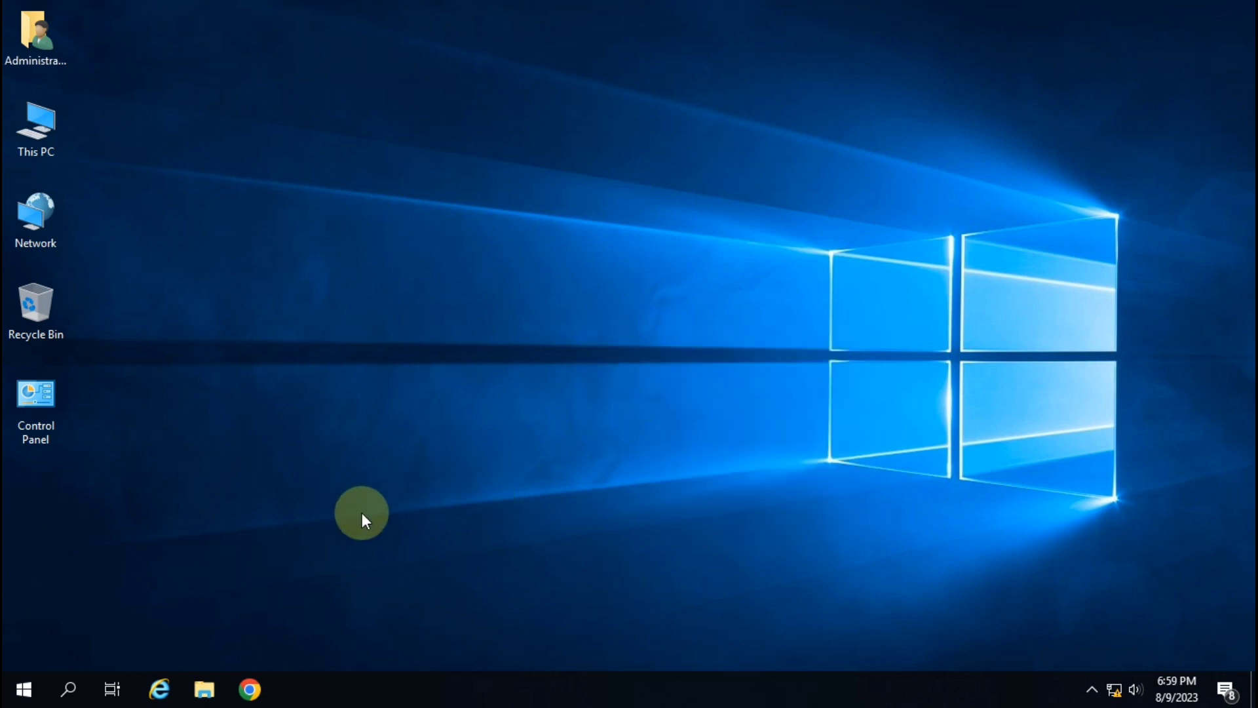
key(super+r)
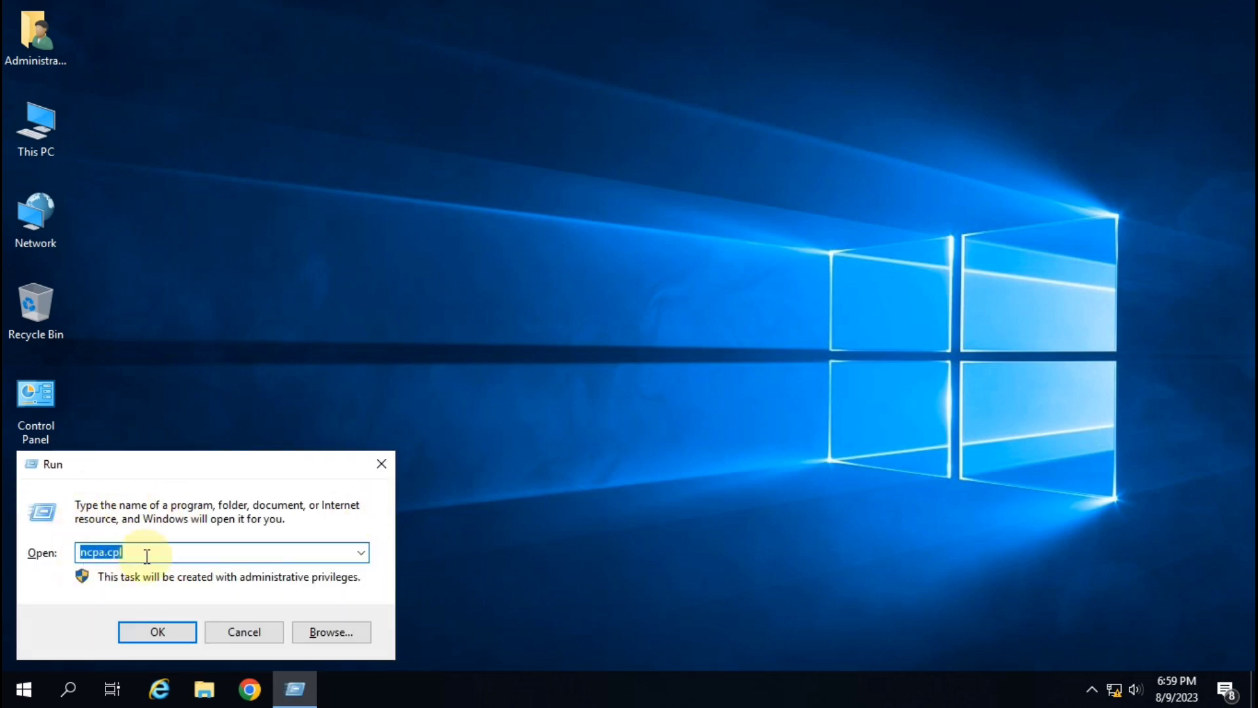
click(171, 634)
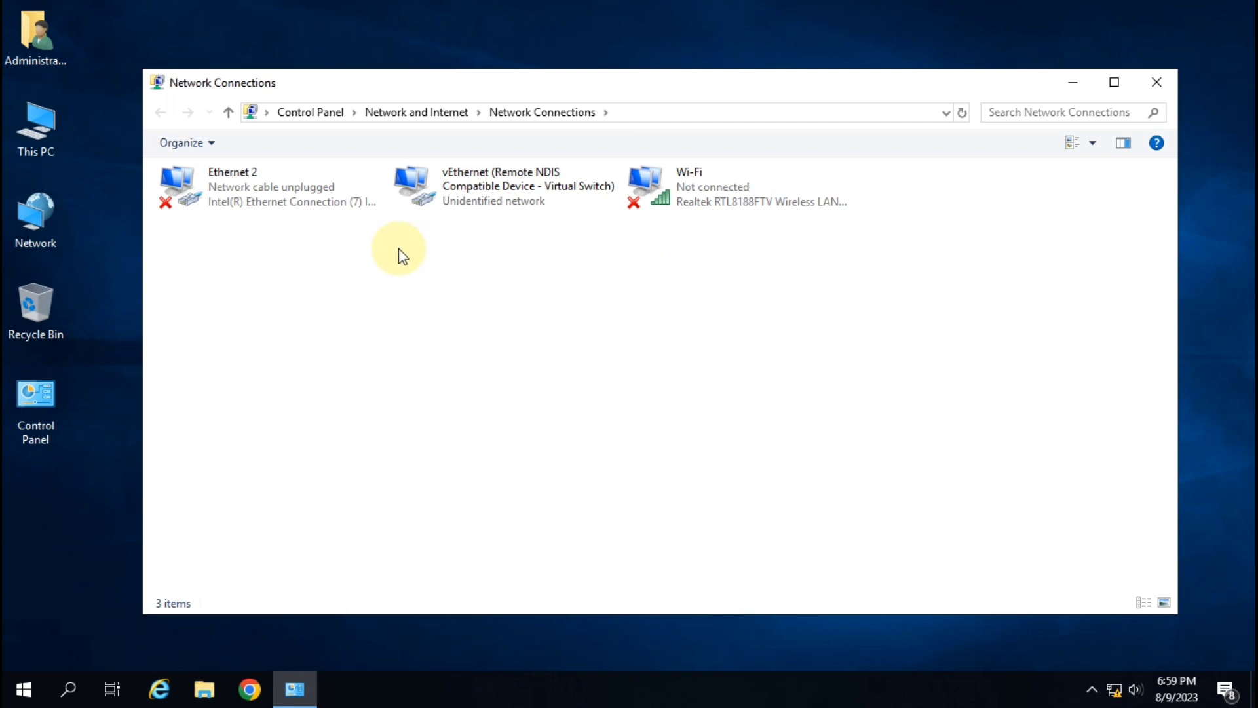
- Examine the Ethernet and Wi-Fi adapters, refresh the list and close Network Connections
drag(233, 237, 473, 175)
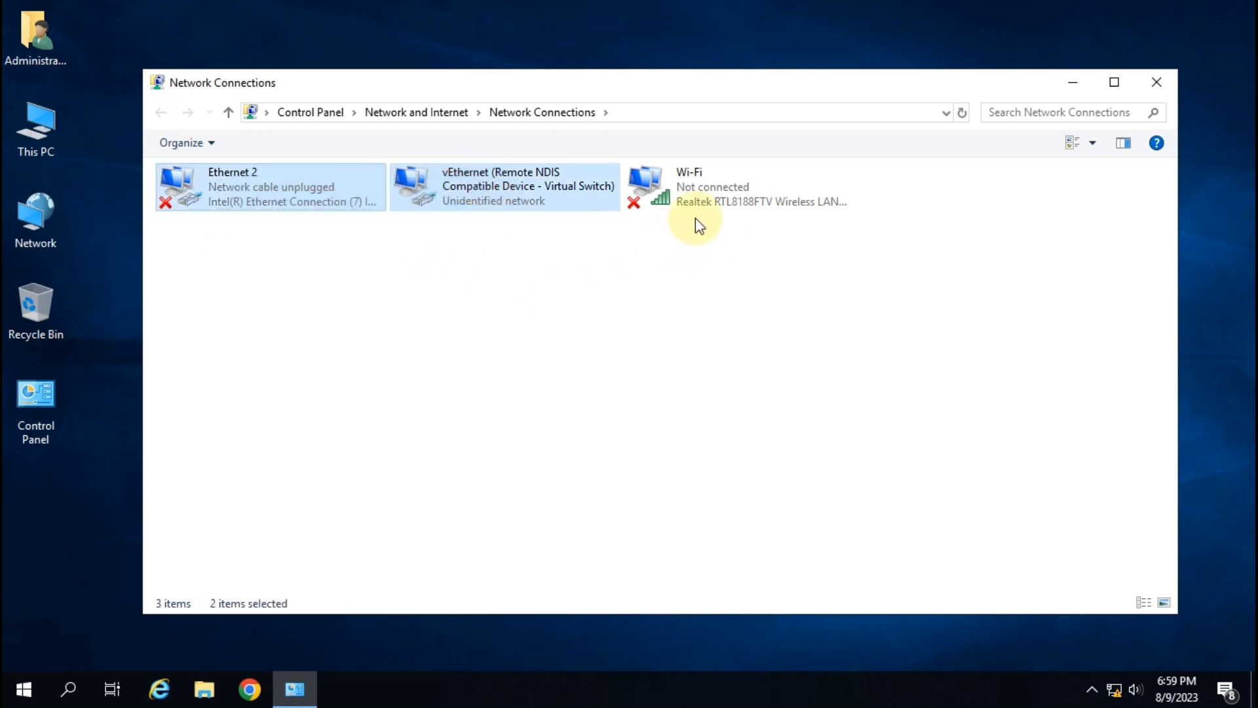
click(705, 192)
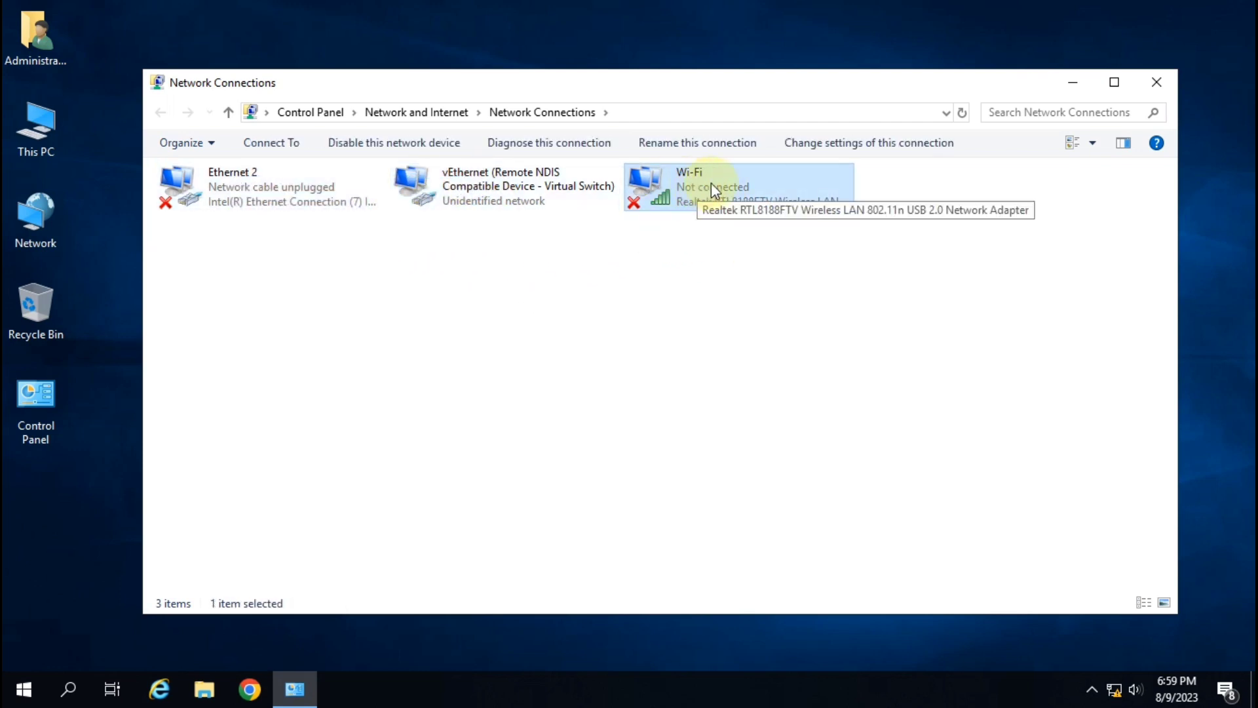
right_click(705, 284)
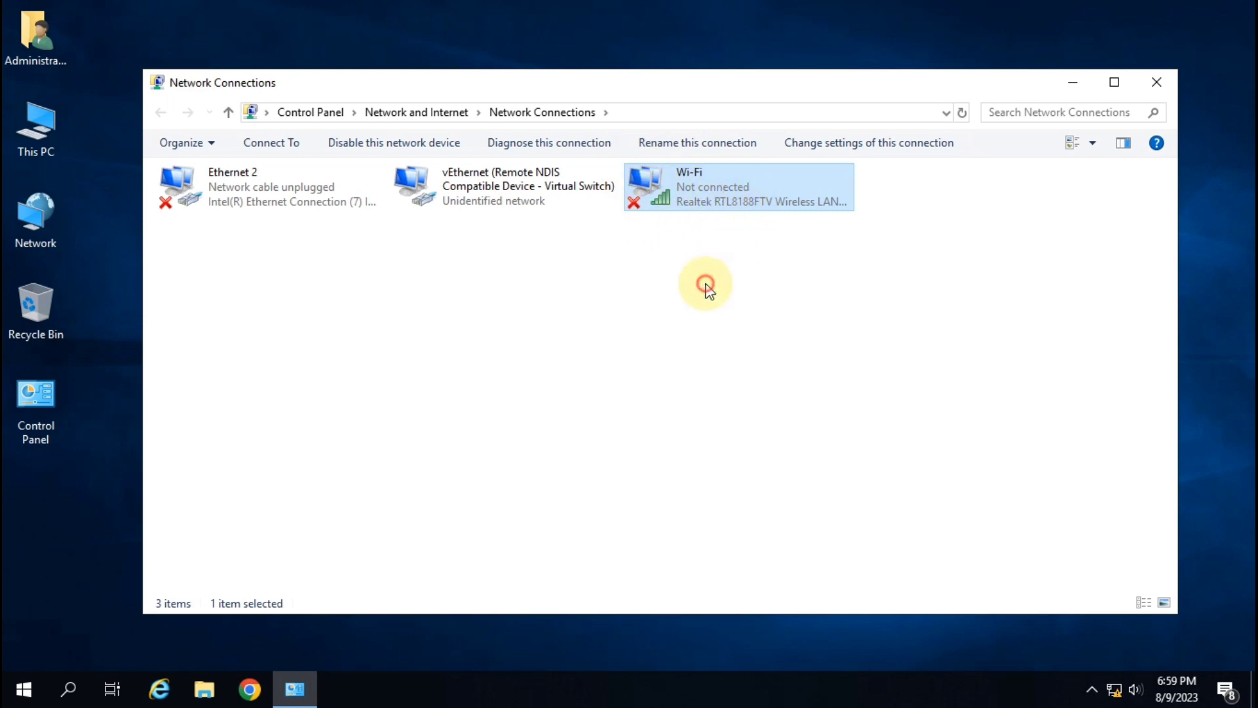
click(712, 309)
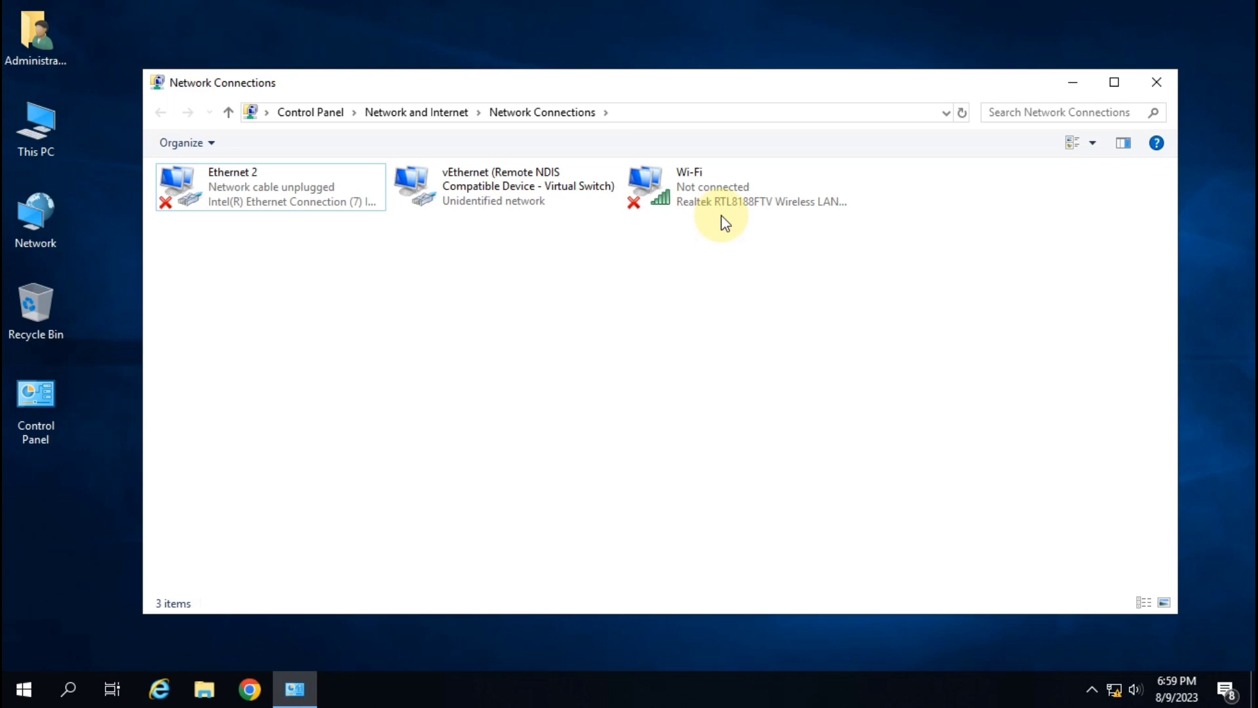
click(1157, 82)
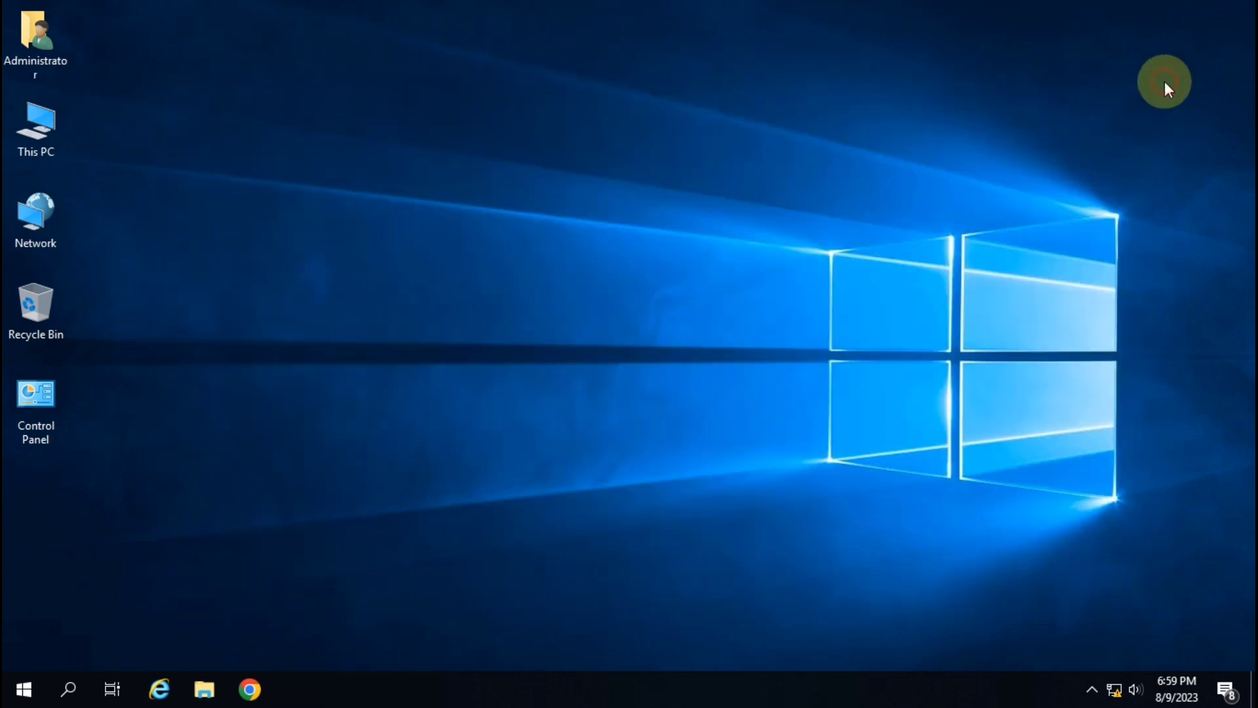
- Connect to the SOHO-4G wireless network with automatic connection enabled, entering its network security key
click(1114, 695)
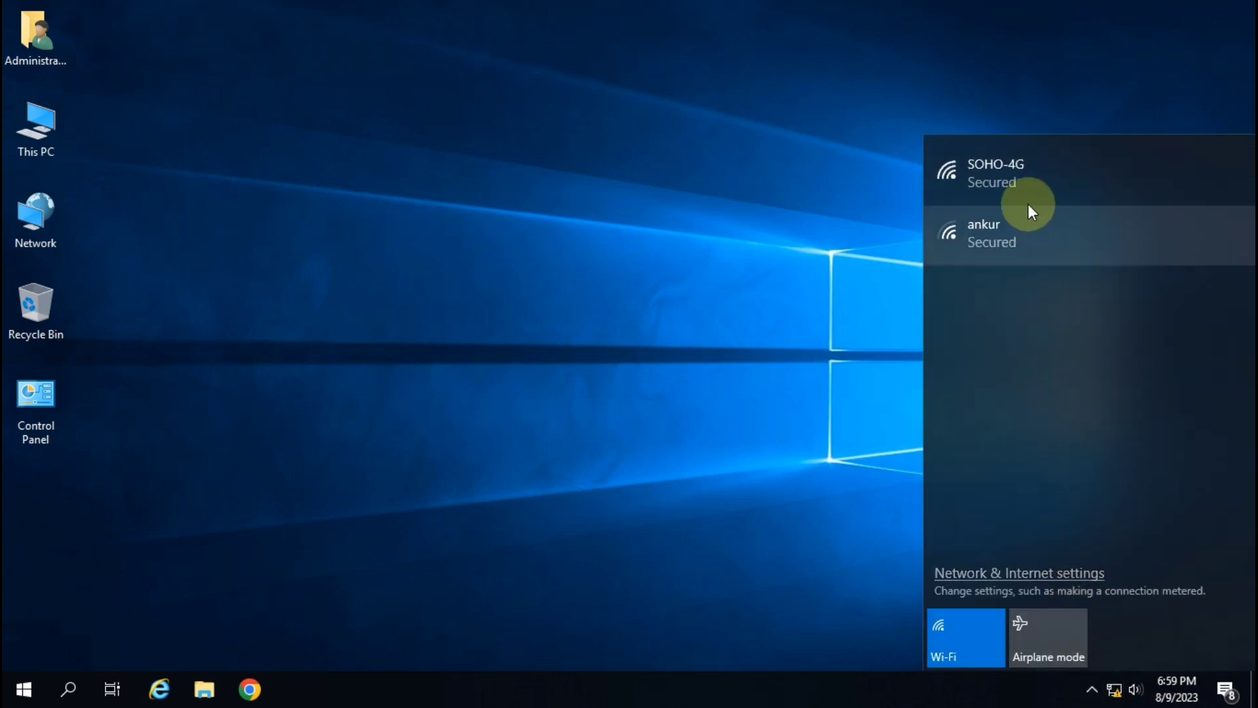
click(1029, 171)
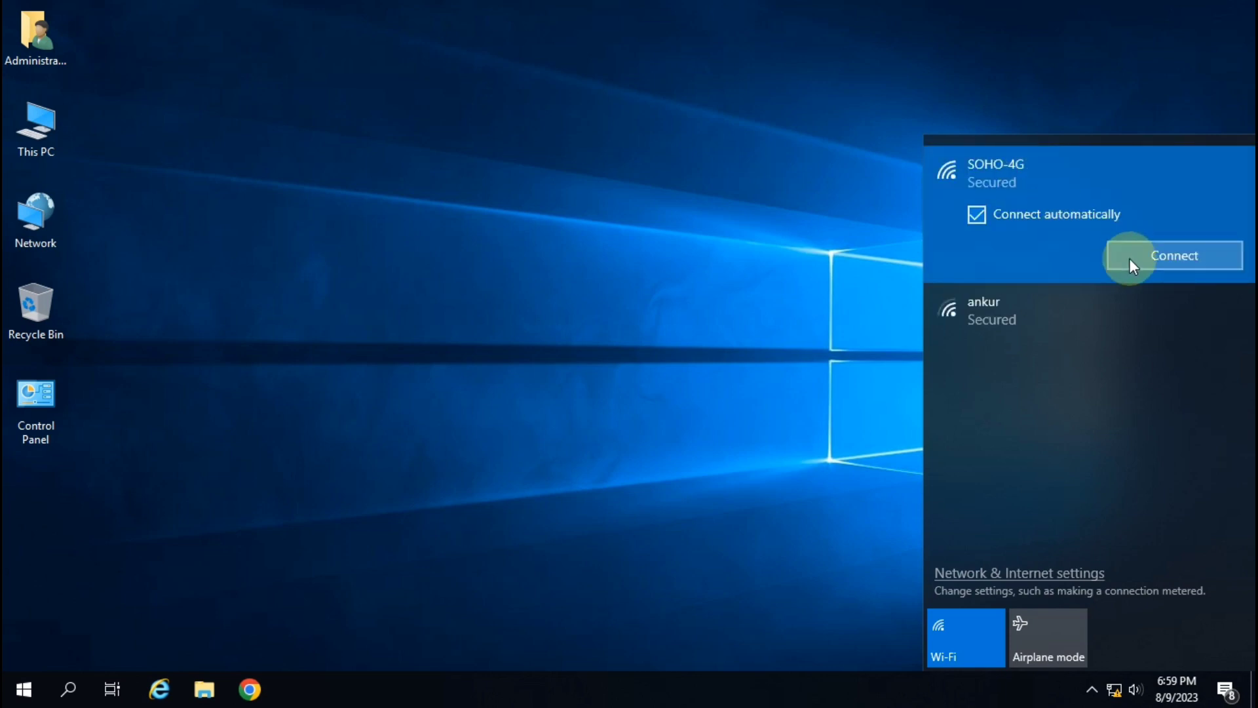
click(1154, 258)
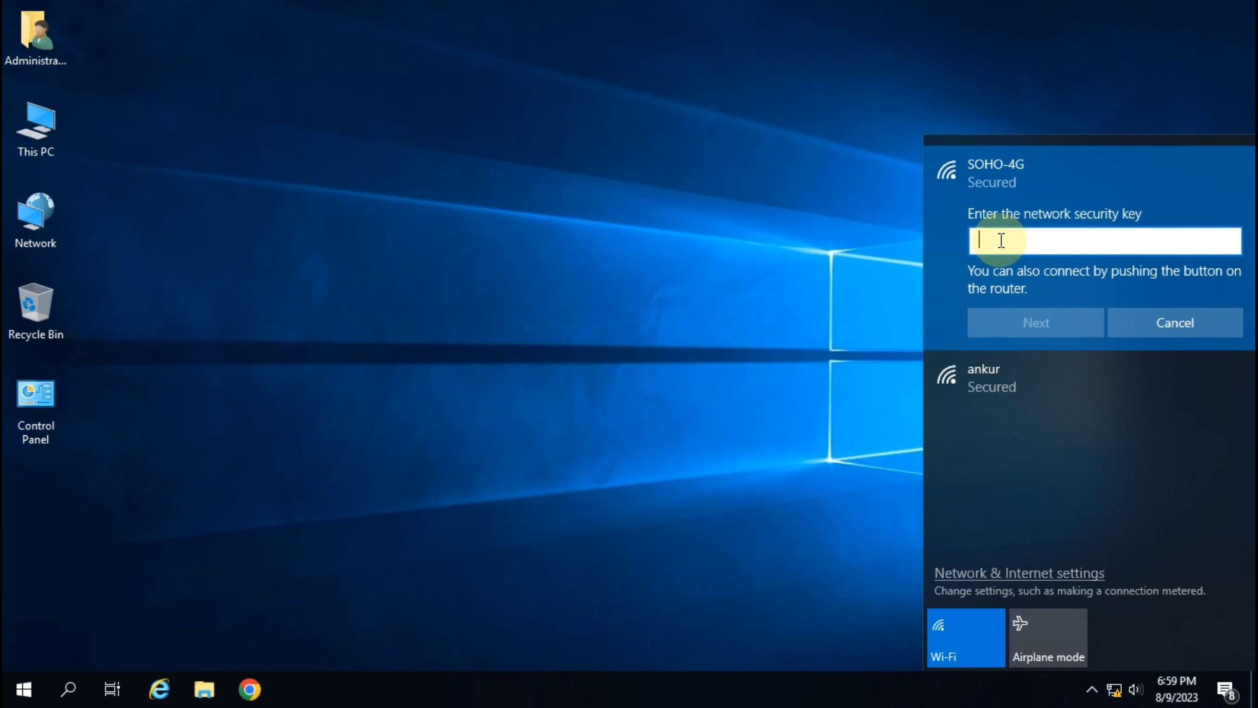
text(aaaaaaaaaaaaaaa)
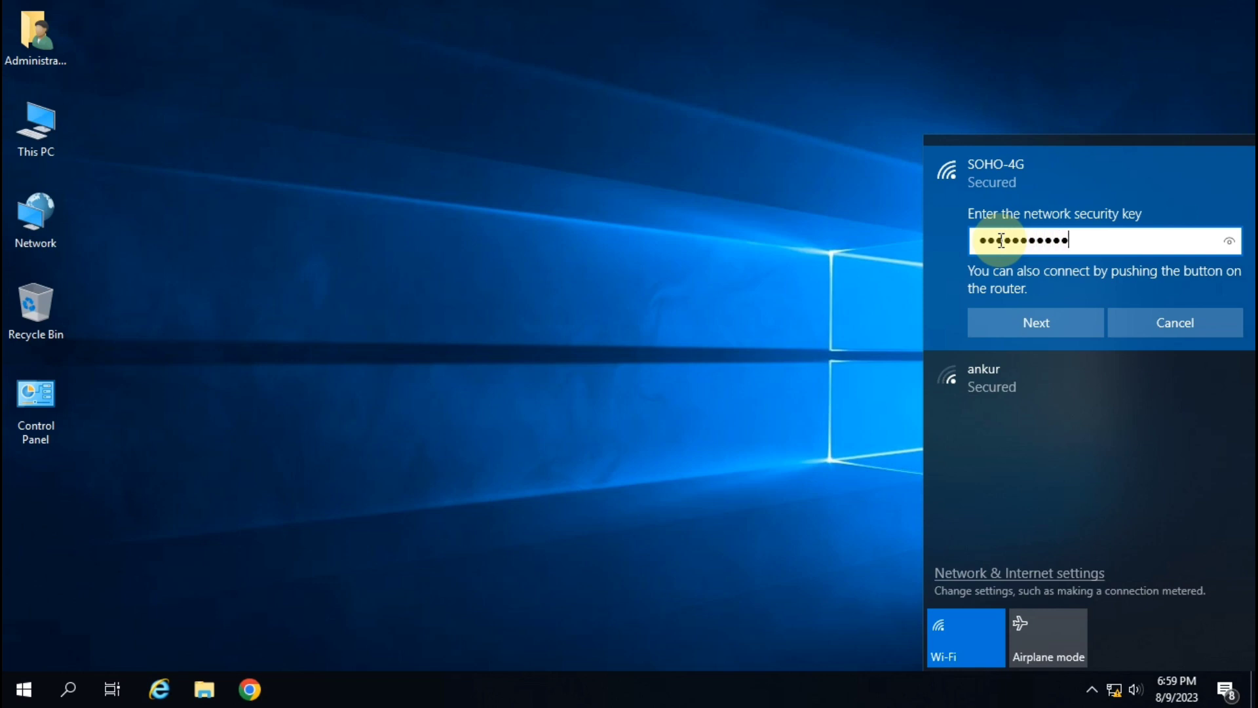
click(1051, 323)
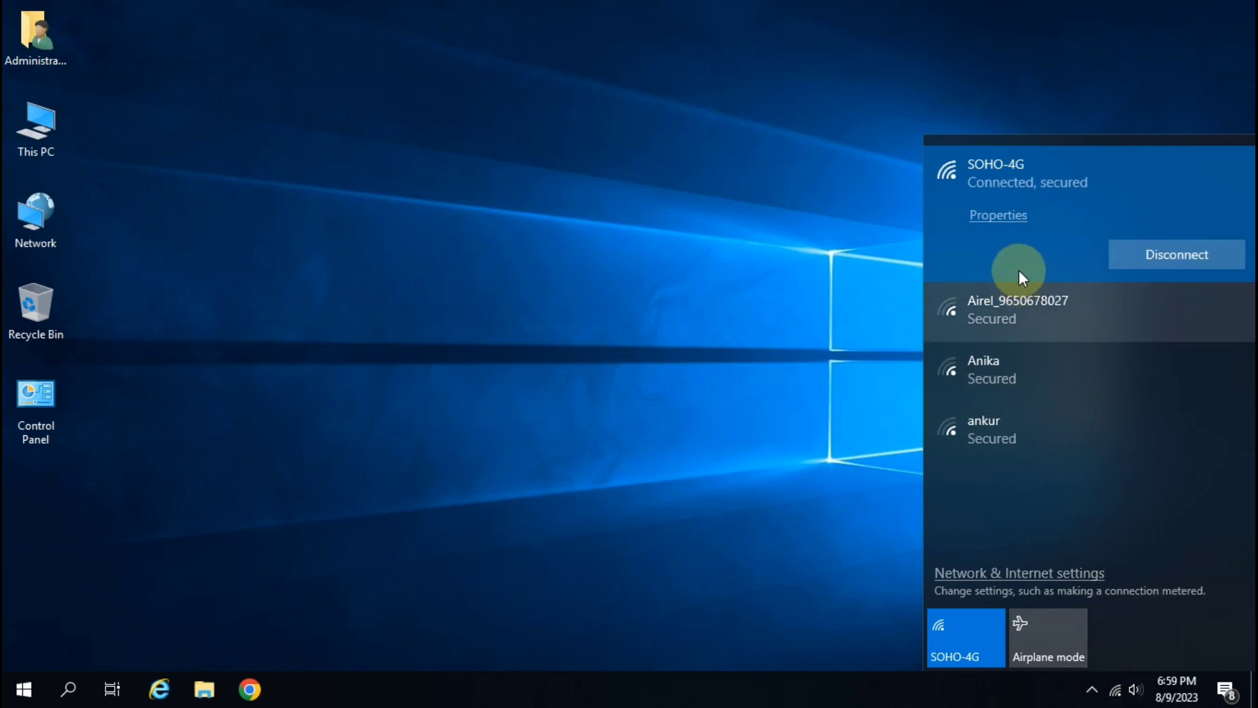
click(914, 226)
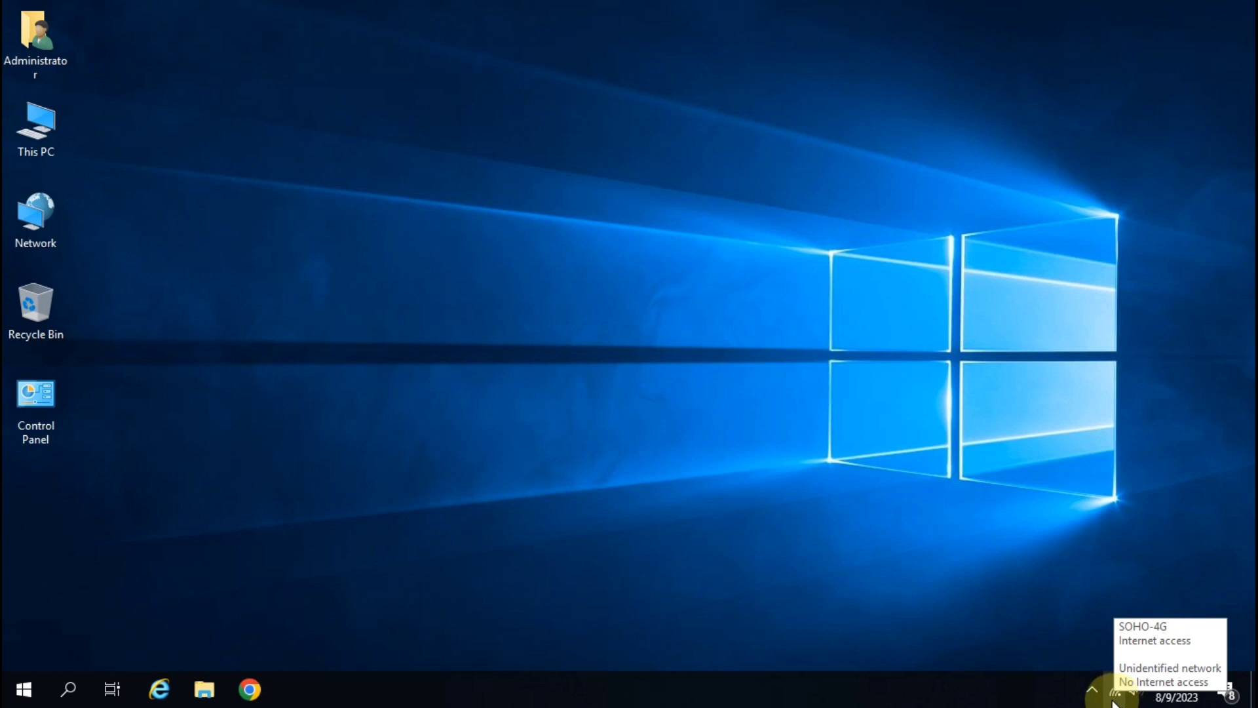
- Load the Google home page in Chrome under the IT Adda profile to test internet access, and close the browser
right_click(702, 227)
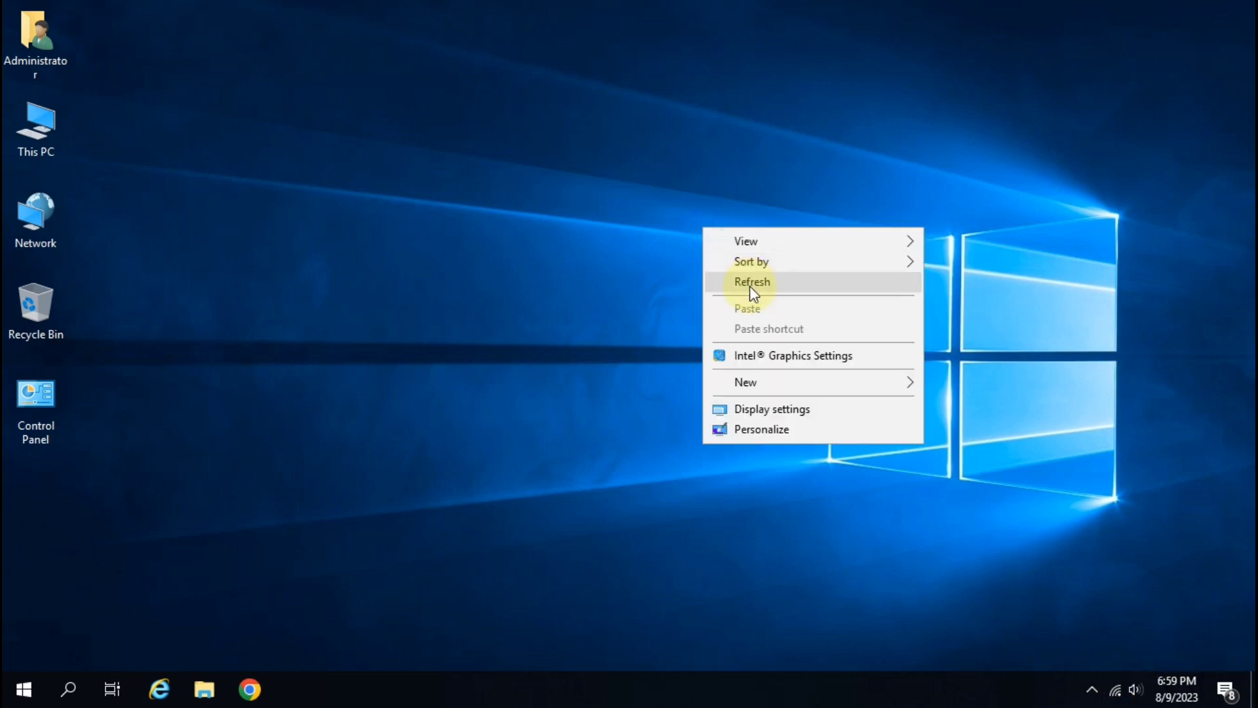
click(750, 286)
click(250, 691)
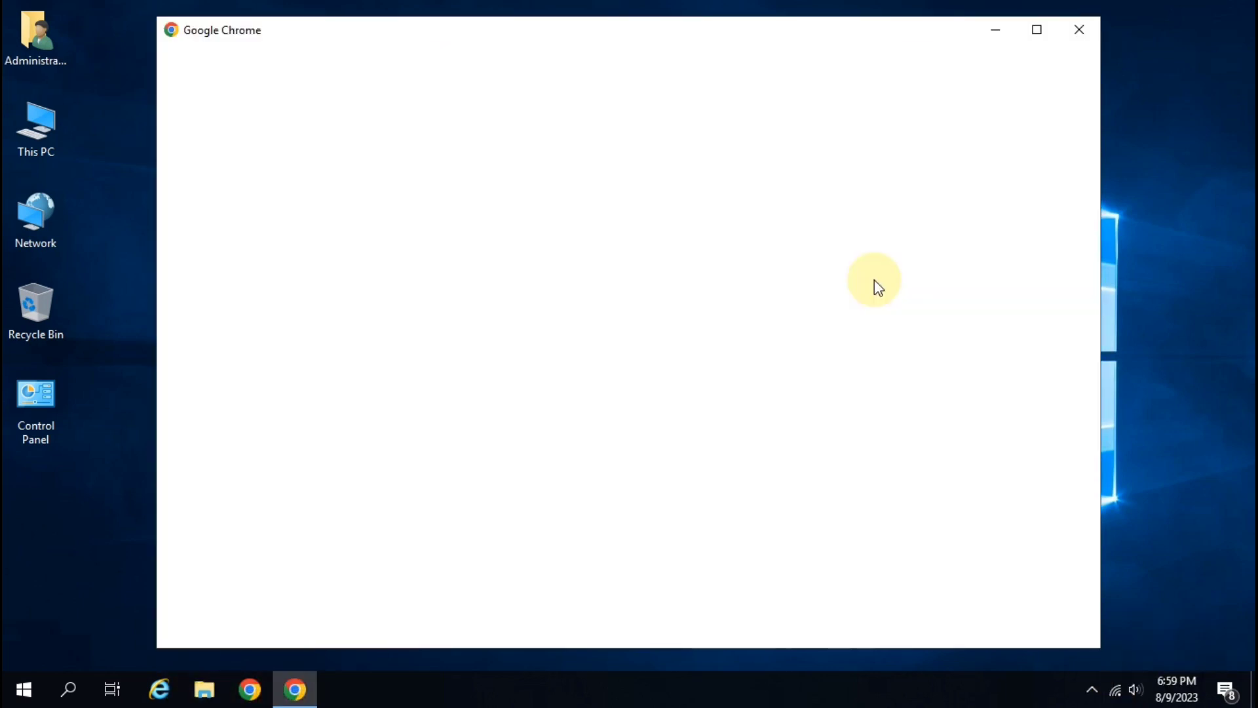
click(1036, 30)
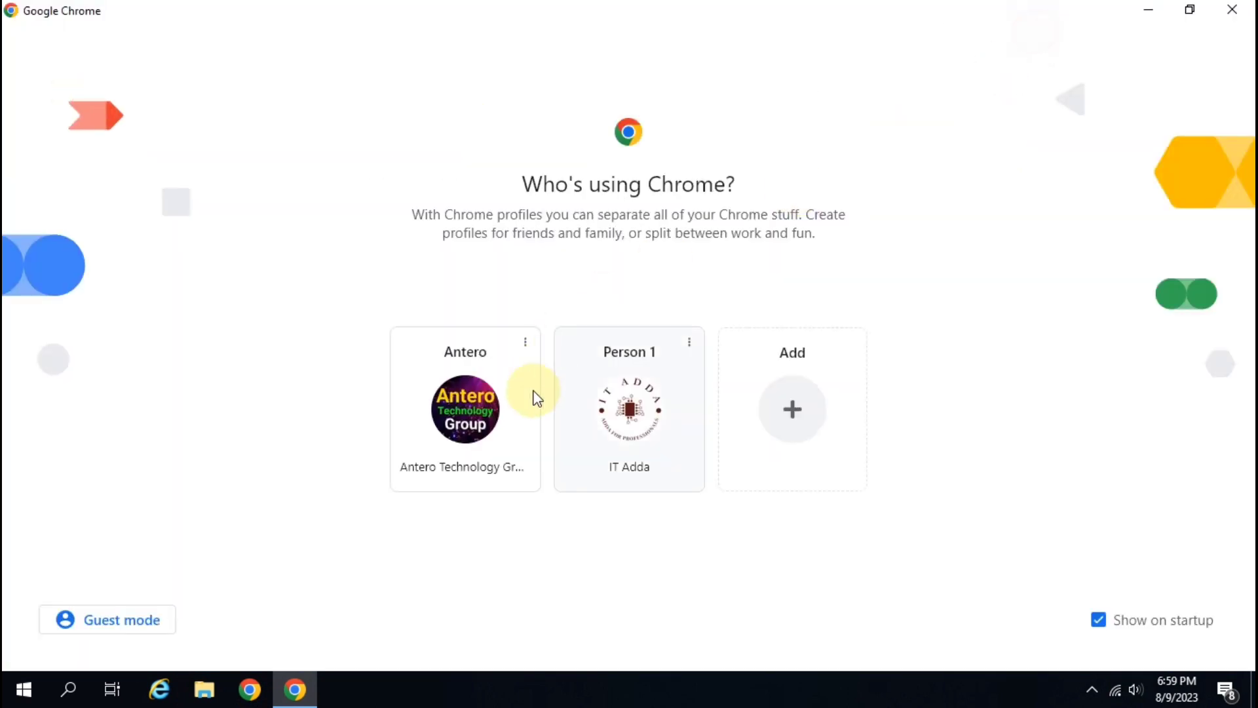
click(637, 426)
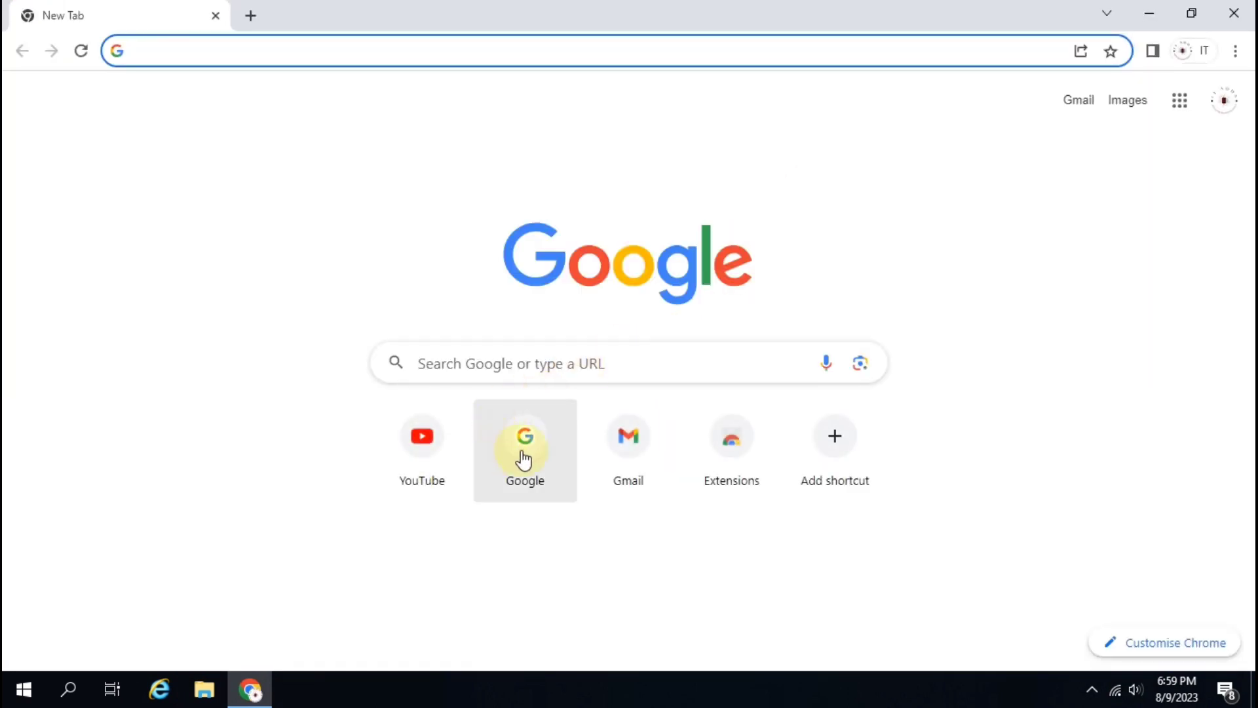
click(543, 452)
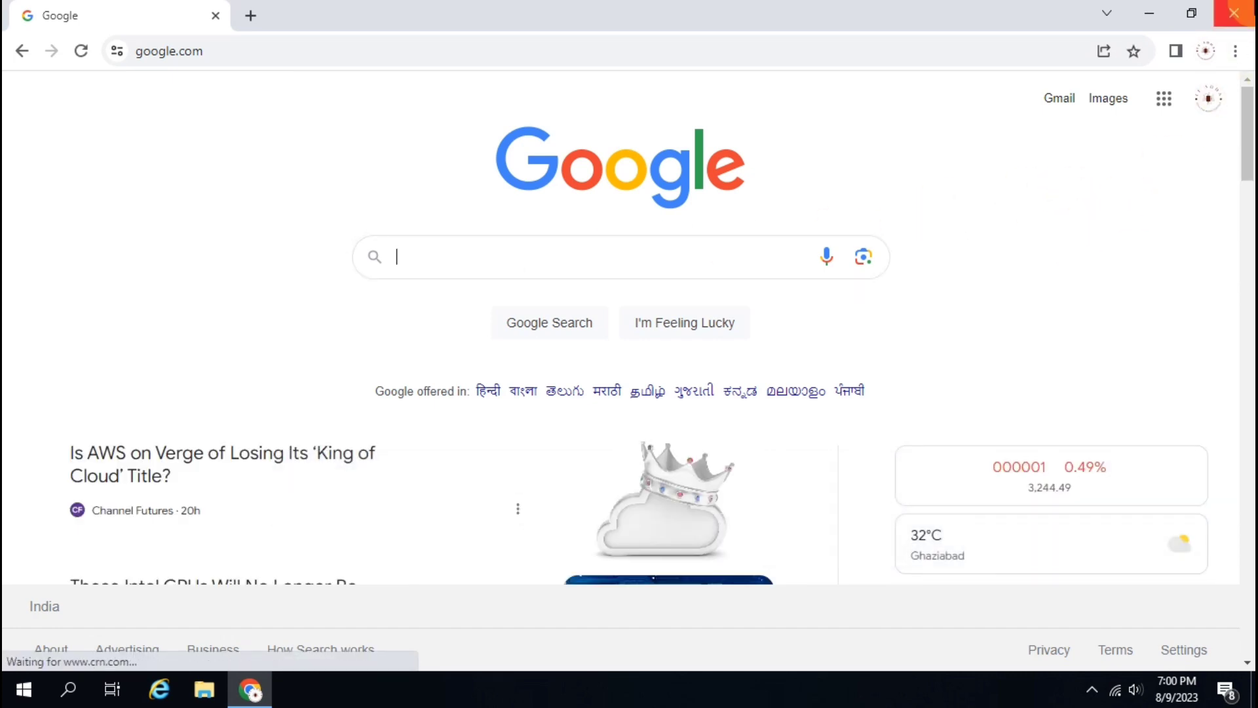
click(1234, 13)
right_click(343, 182)
click(392, 250)
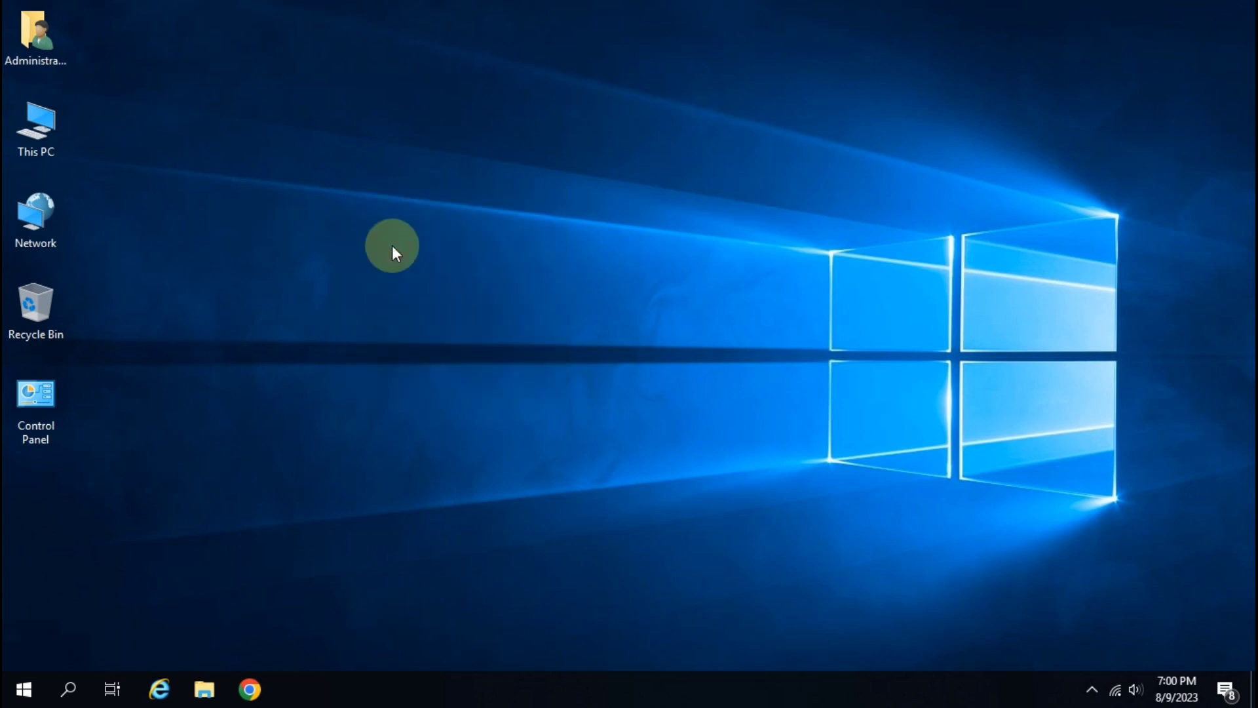
right_click(462, 194)
click(513, 254)
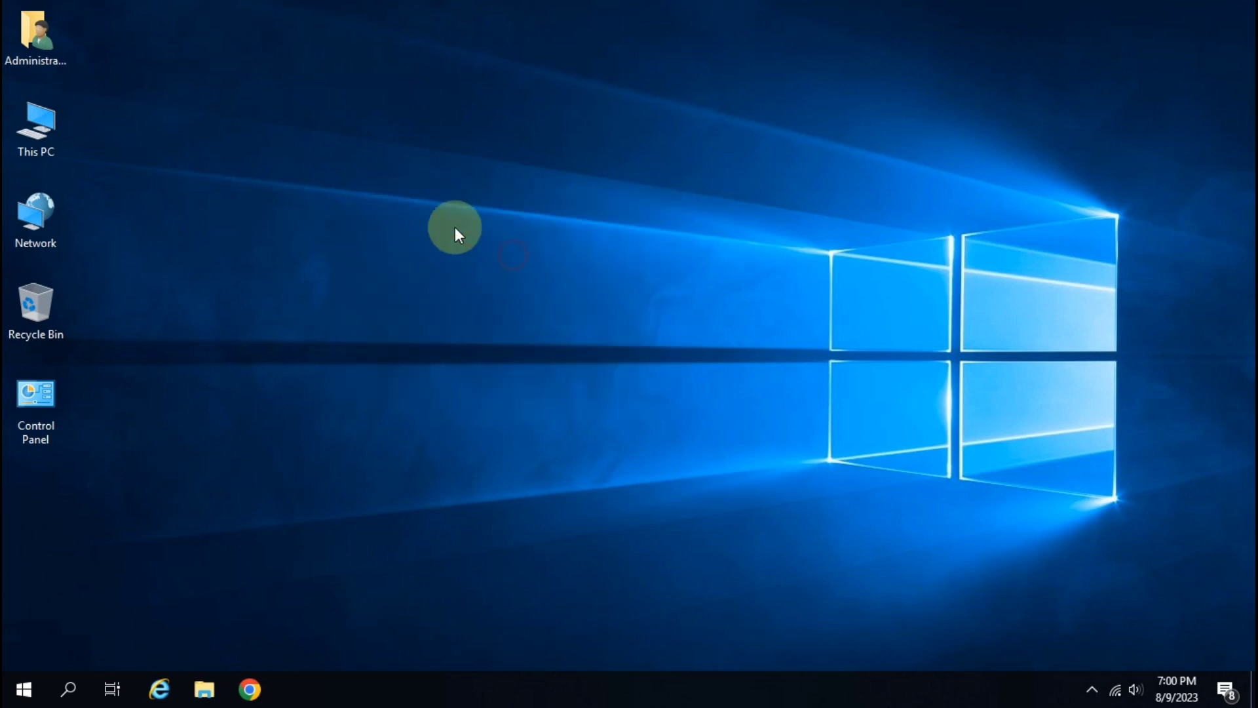
right_click(354, 176)
click(416, 235)
- Open Computer Management by running compmgmt.msc and display Device Manager
key(super+r)
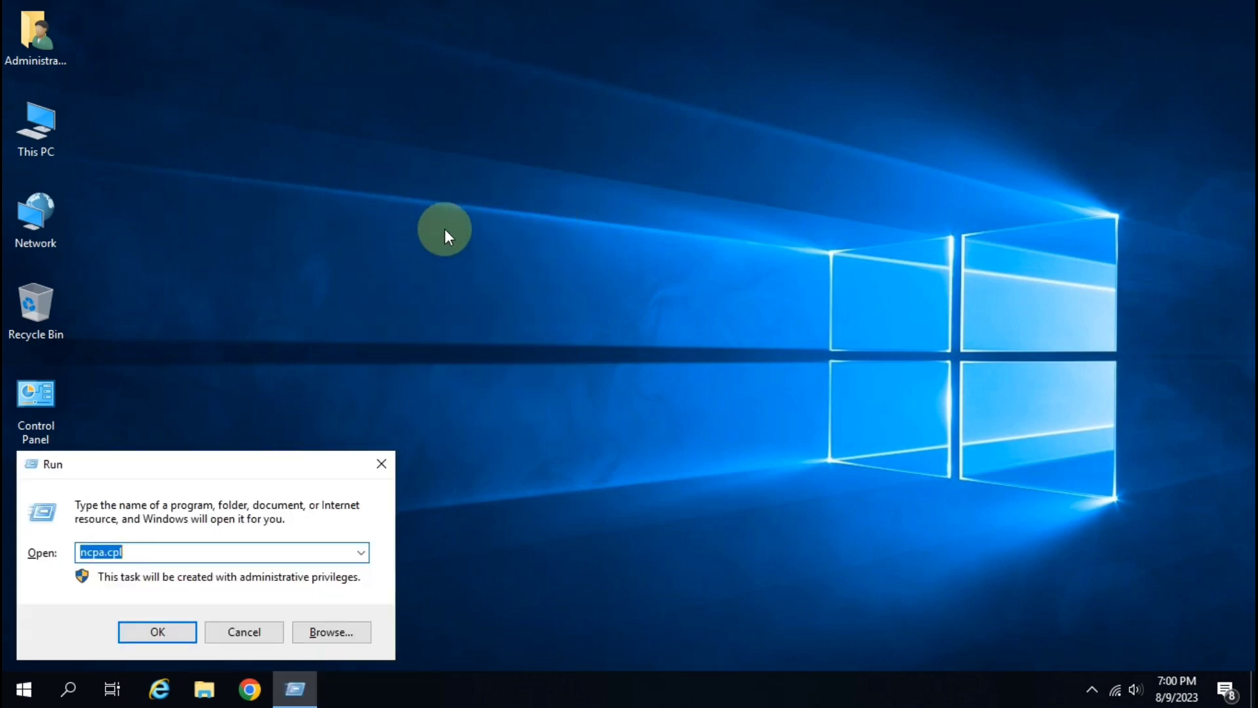
text(co)
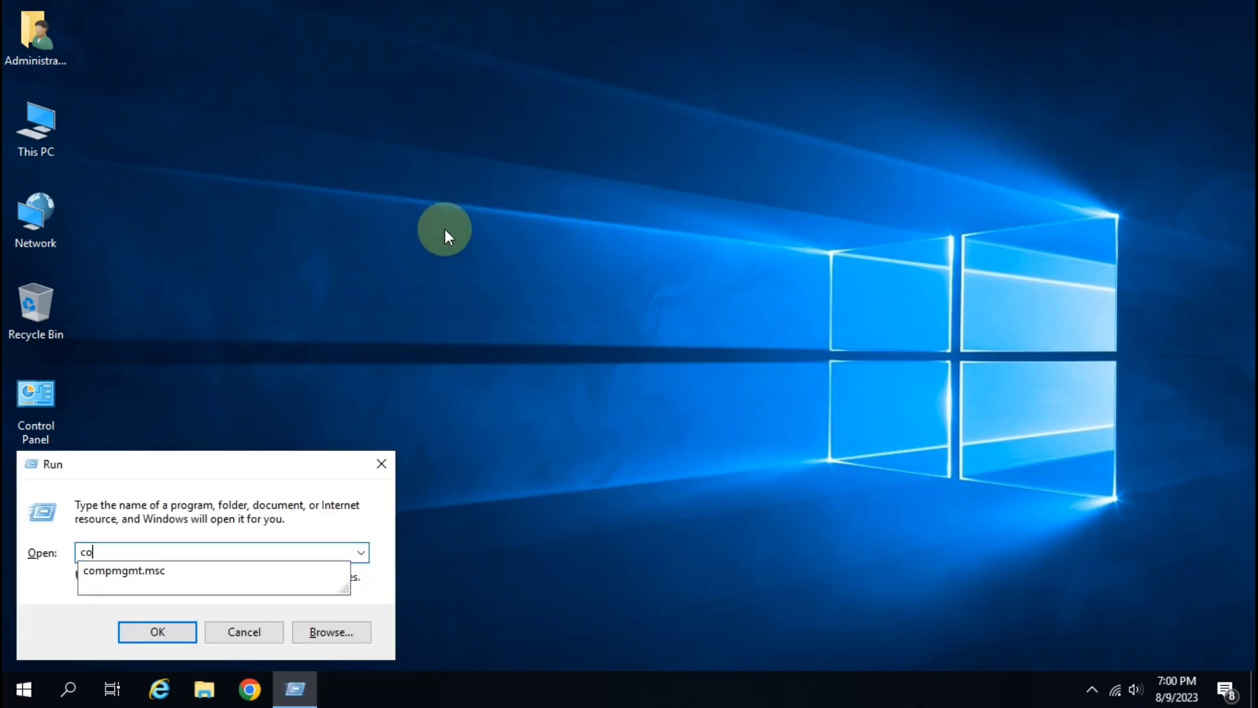
key(Down)
key(Return)
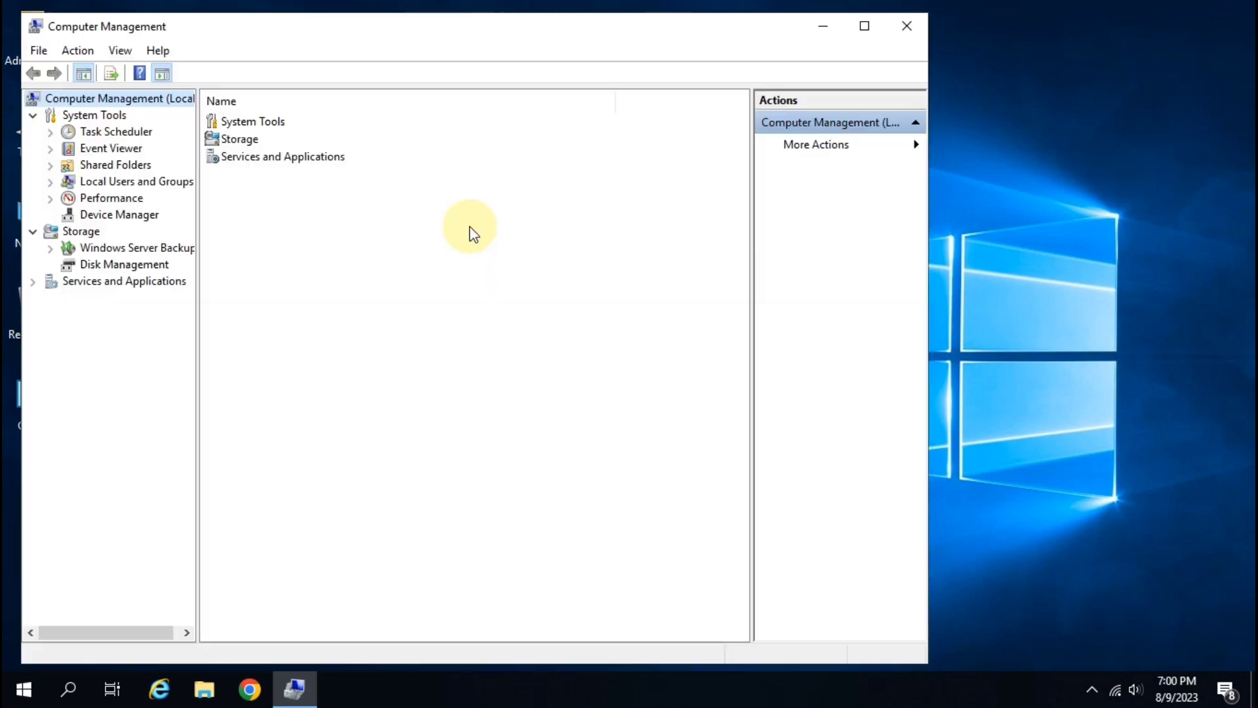
click(108, 215)
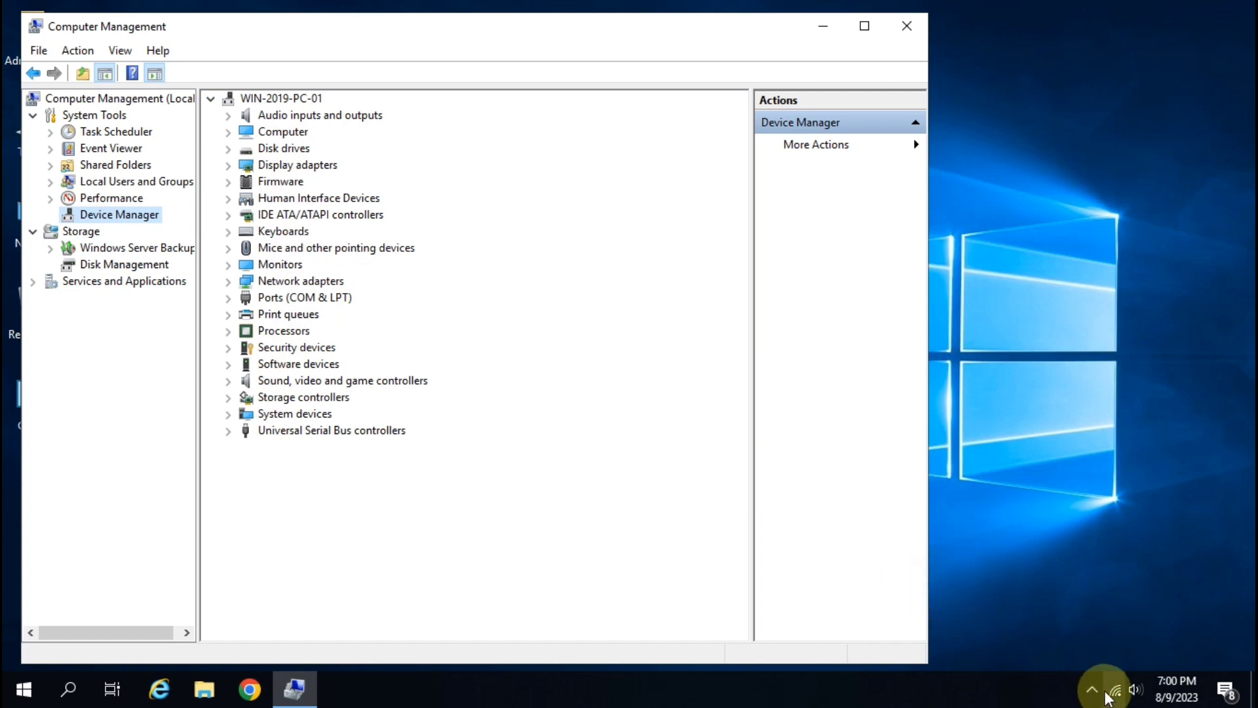
- Examine the Realtek RTL8188FTV wireless adapter among the network adapters and close Computer Management
mouse_move(1114, 700)
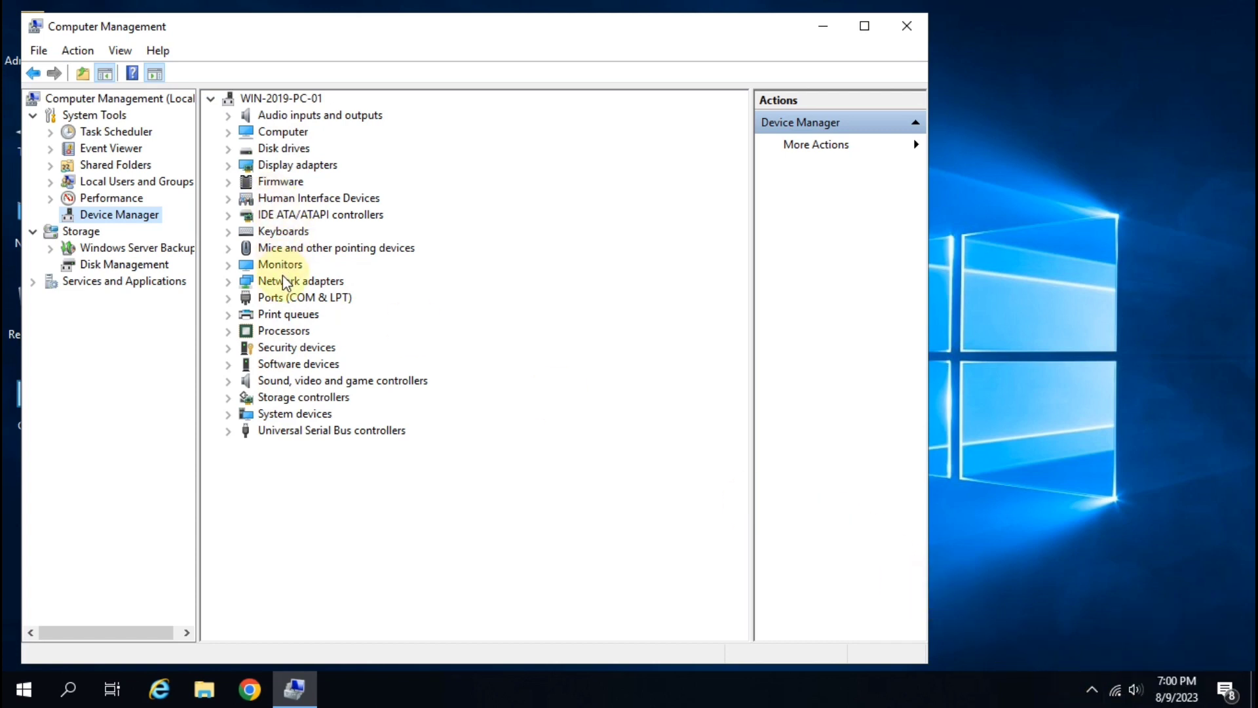
click(229, 283)
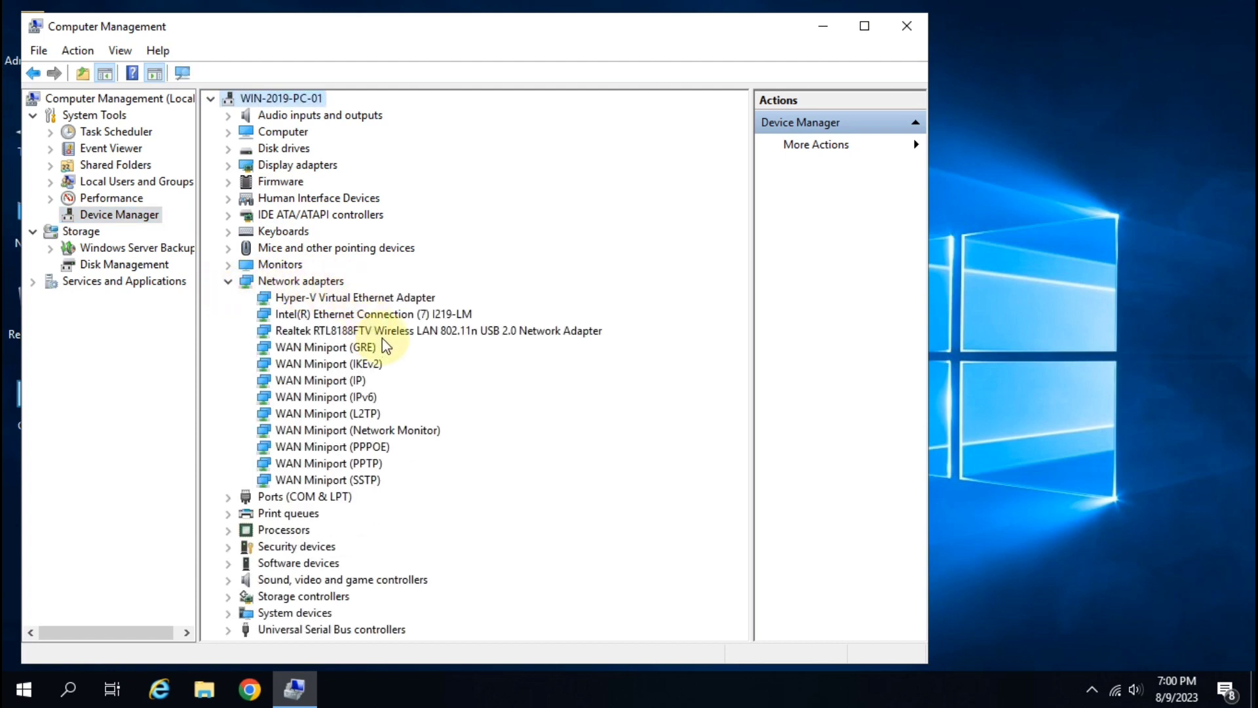
click(372, 331)
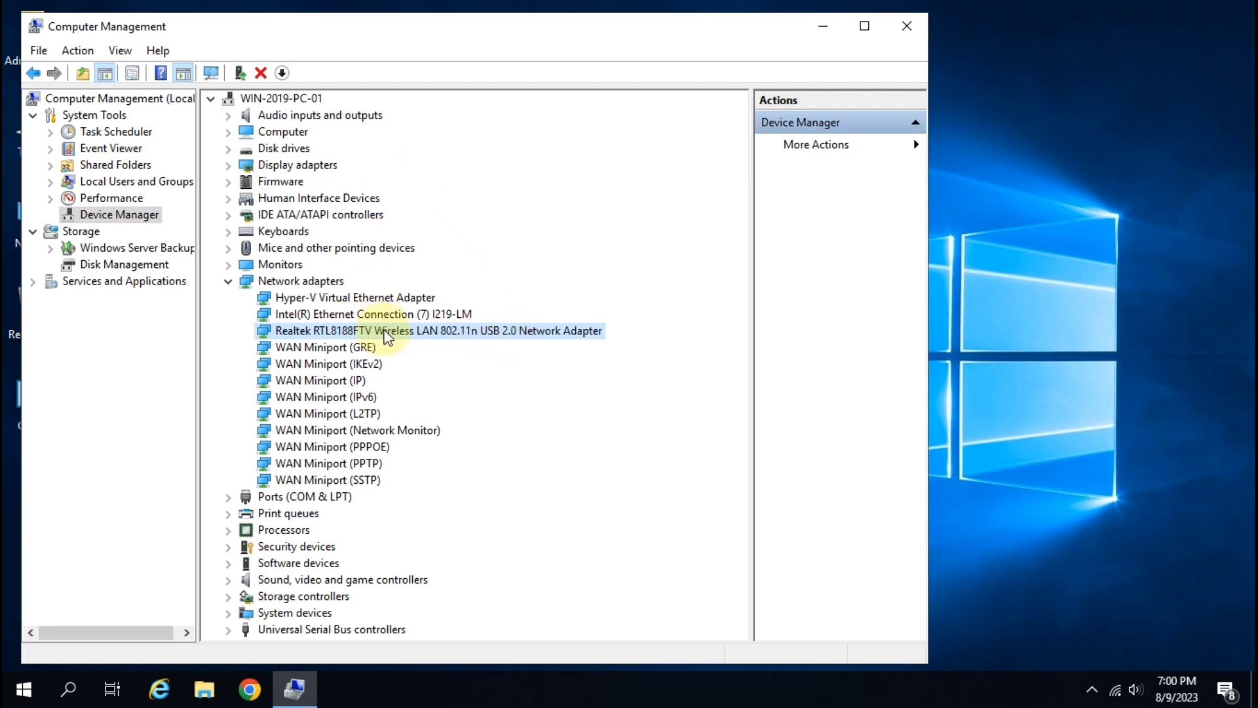
click(906, 25)
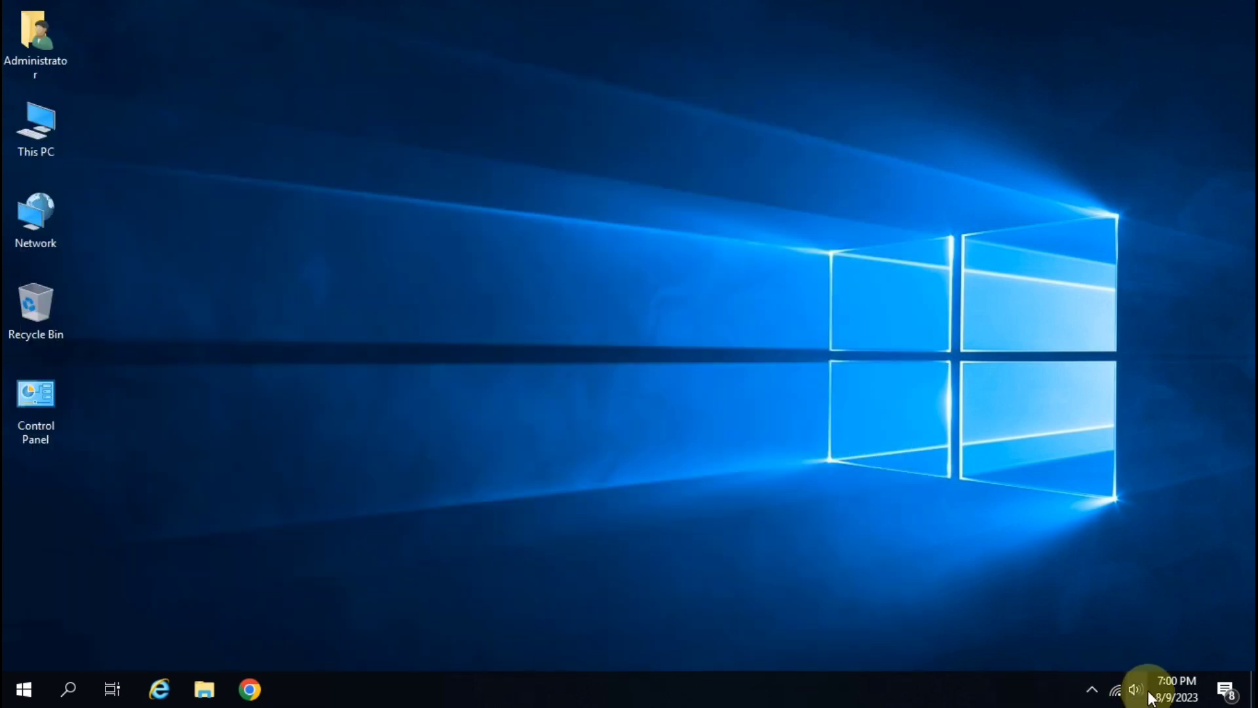
mouse_move(1121, 693)
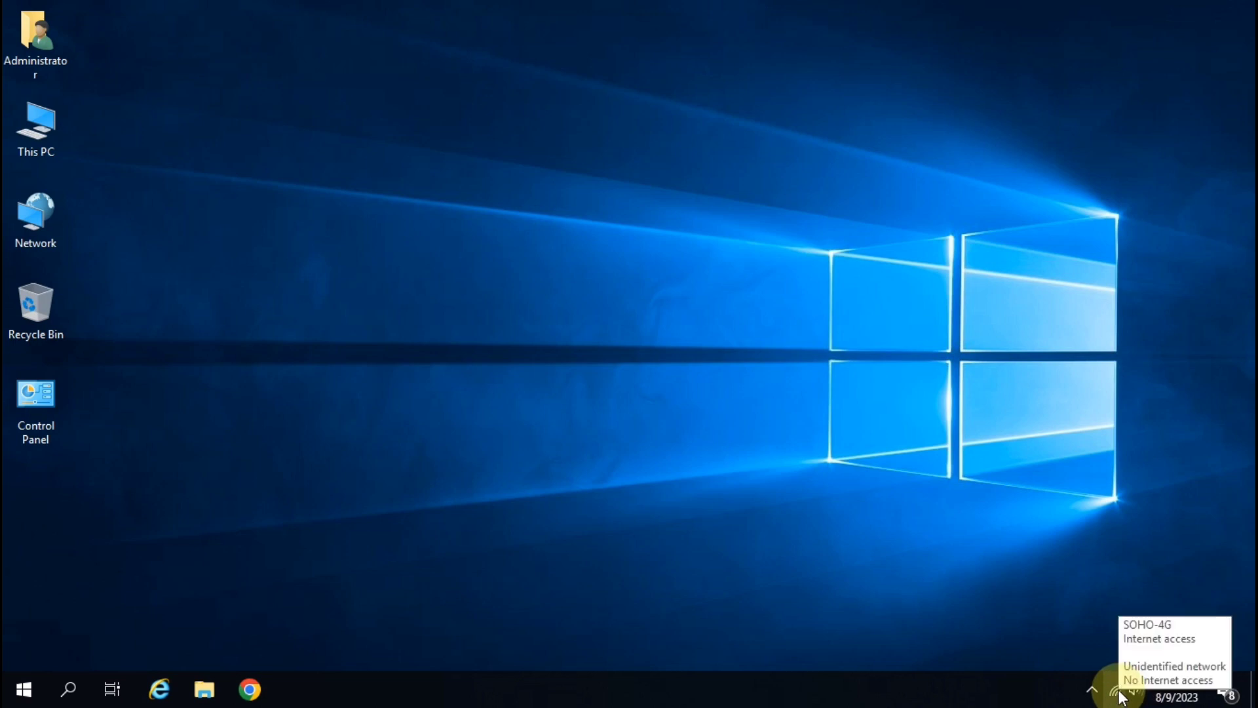